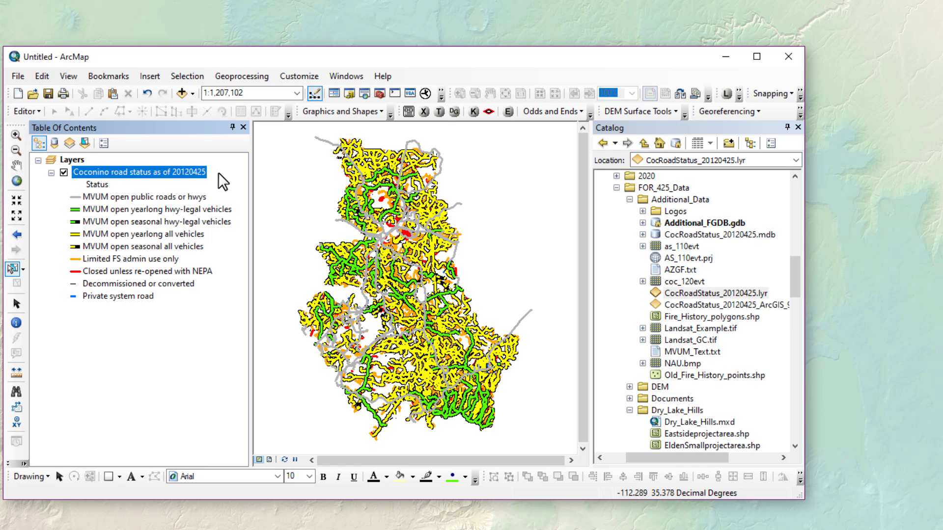
- Add the CocRoadStatus_20120425.lyr road status layer from the Catalog to the map
drag(218, 172, 297, 186)
- Add Uppersprucewatershed_boundary.shp and Survey_Points.lyr from the Catalog to the map
drag(795, 276, 537, 332)
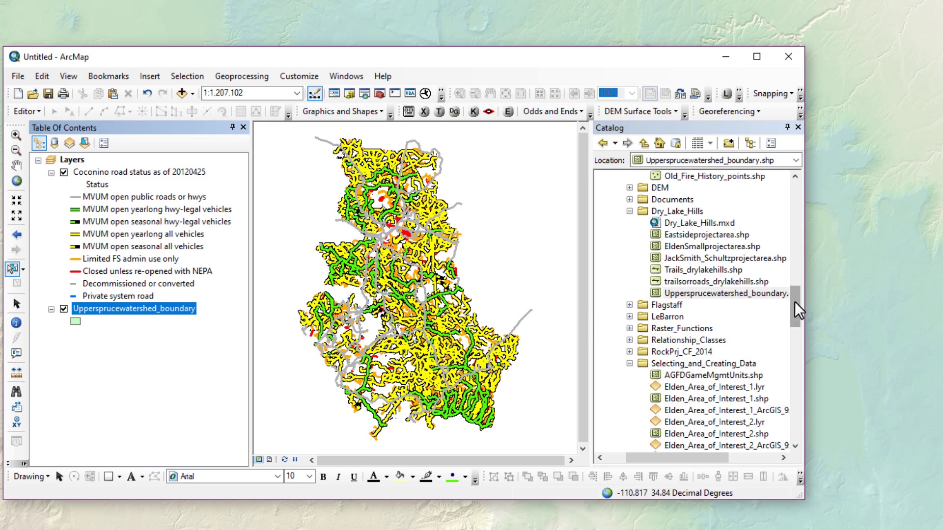
drag(794, 302, 794, 325)
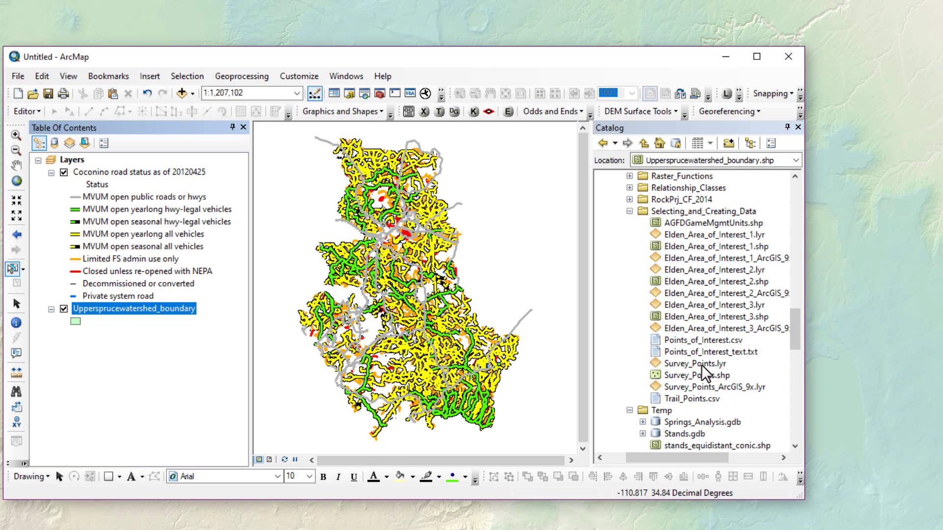
click(702, 364)
drag(702, 364, 486, 367)
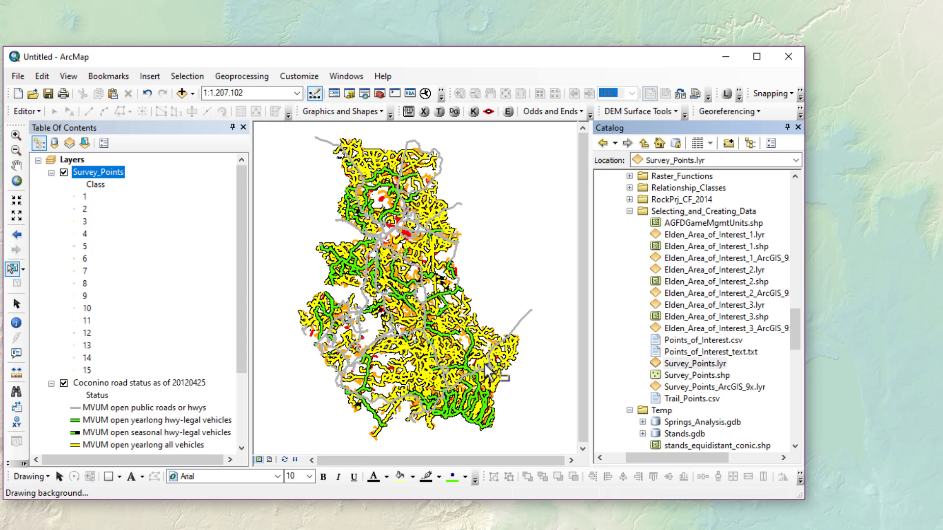
- Zoom the map to the full extent of the Survey_Points layer
click(97, 170)
right_click(97, 170)
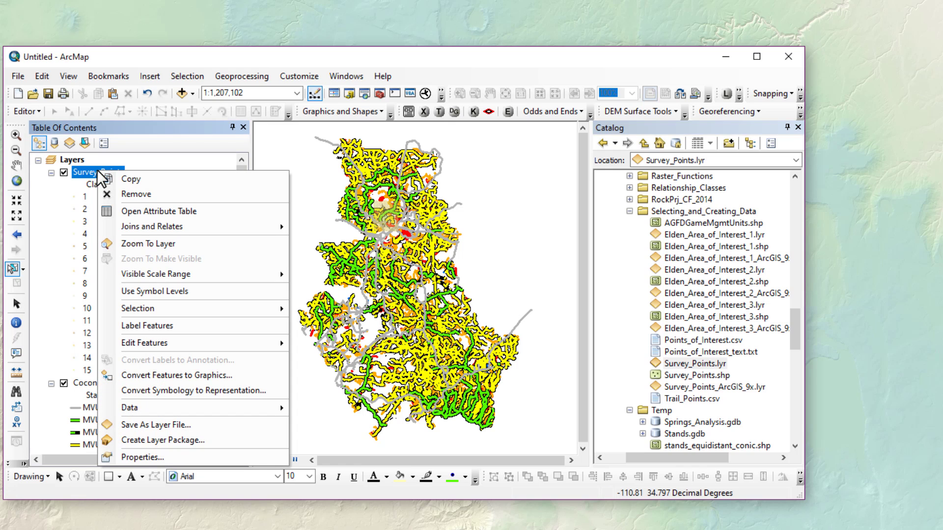
click(163, 240)
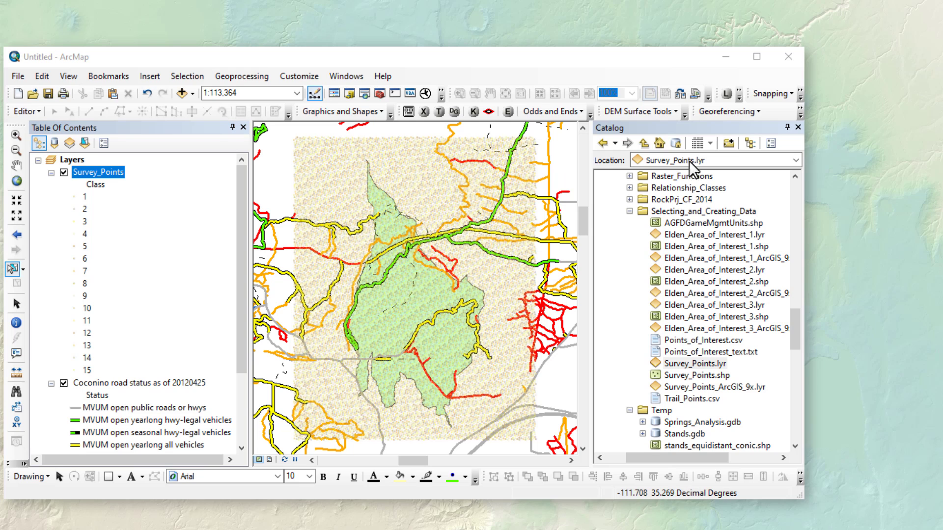
- Open Selection > Select By Location and move the dialog to the right side of the screen
click(187, 78)
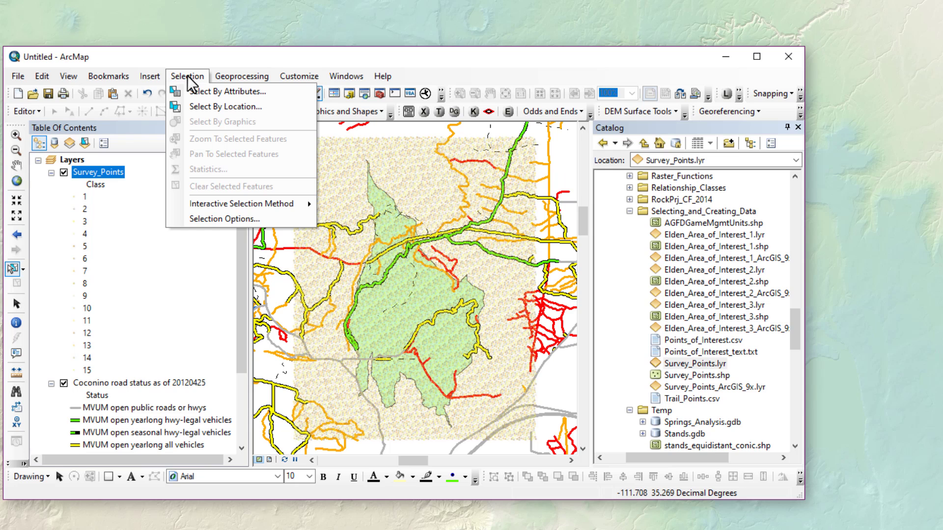
click(190, 107)
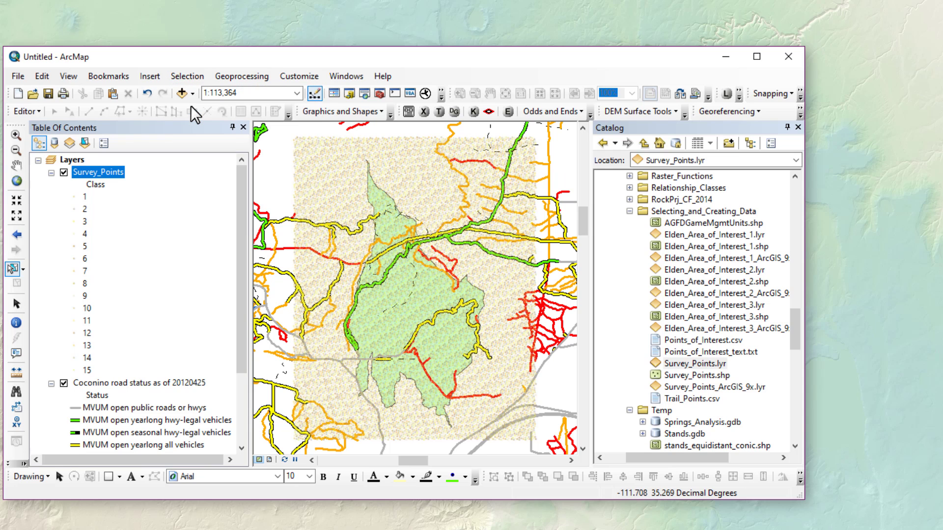
drag(170, 86, 767, 81)
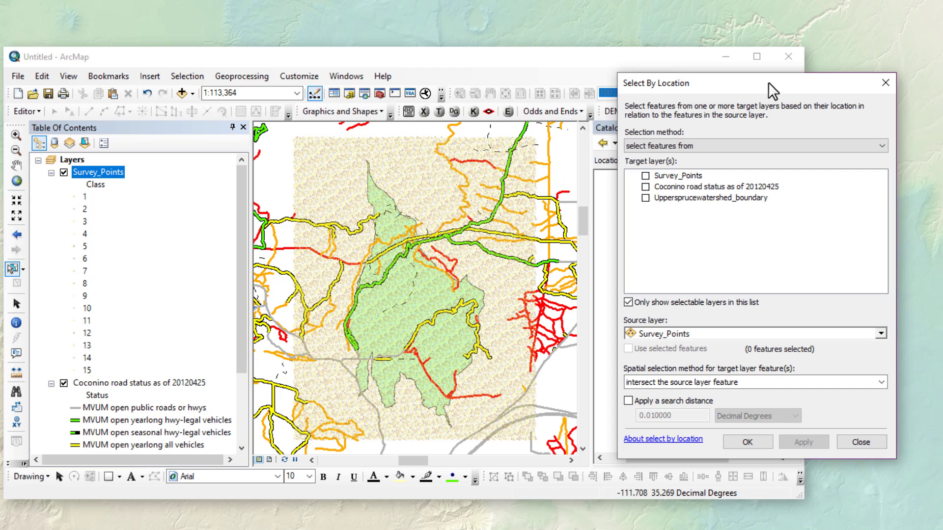
- Keep the new-selection method and check Survey_Points as the target layer
click(686, 146)
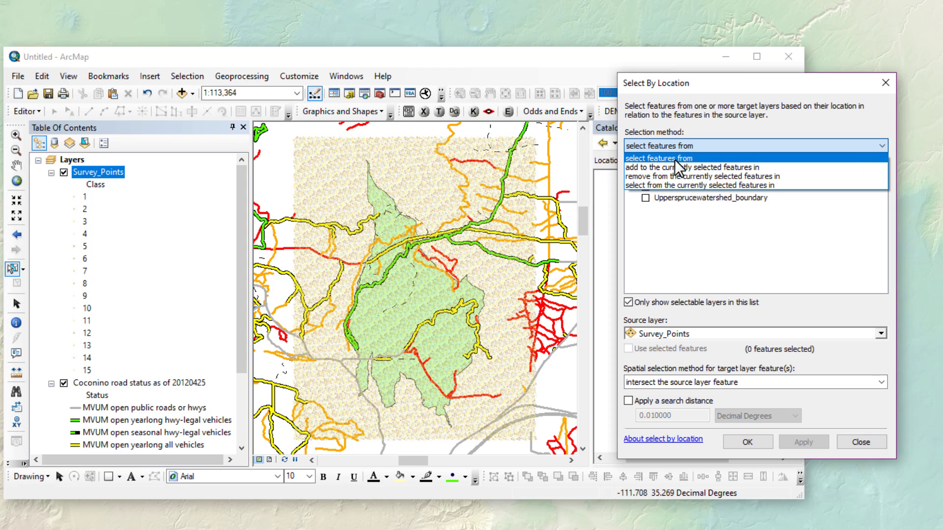
click(674, 159)
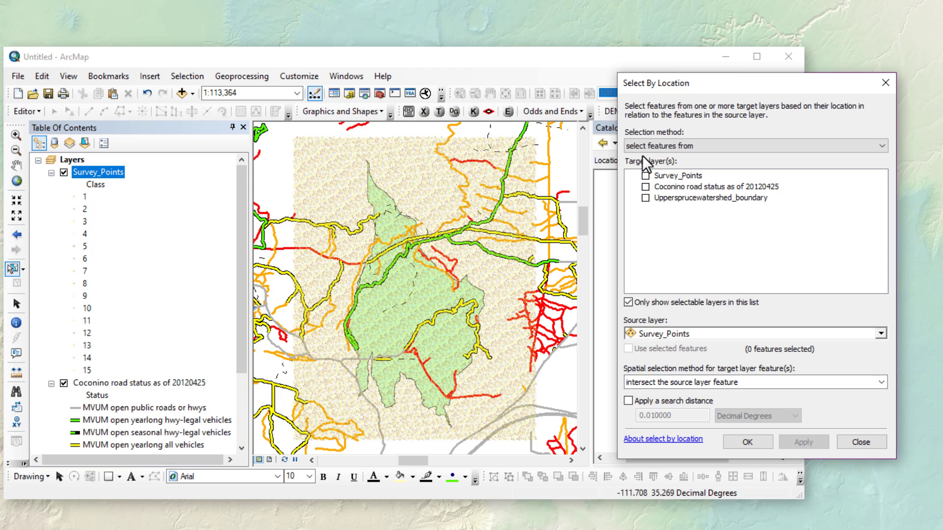
click(644, 175)
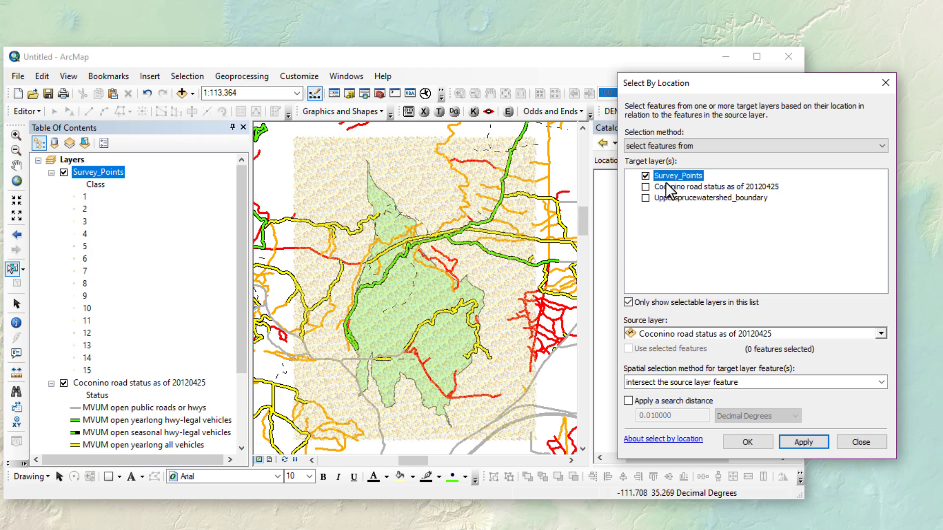
- Set Uppersprucewatershed_boundary as the source layer and apply the selection to Survey_Points
click(687, 332)
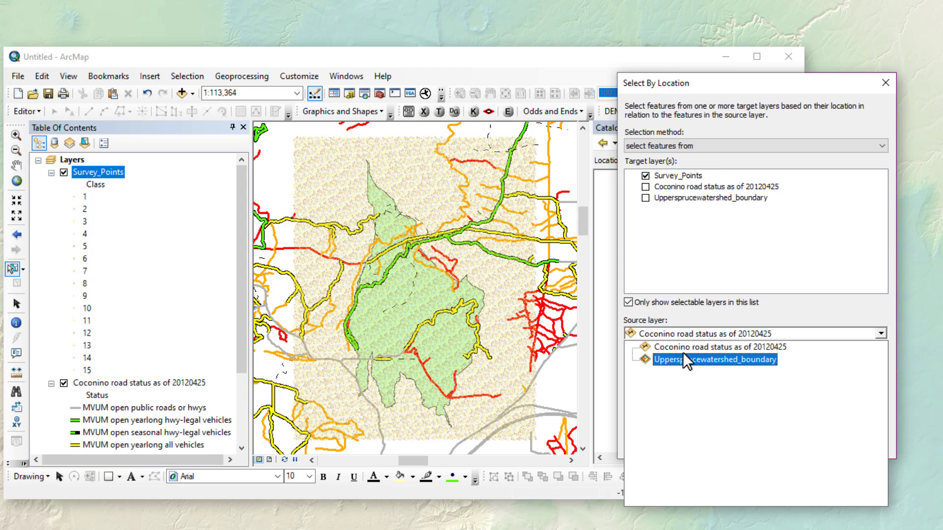
click(680, 363)
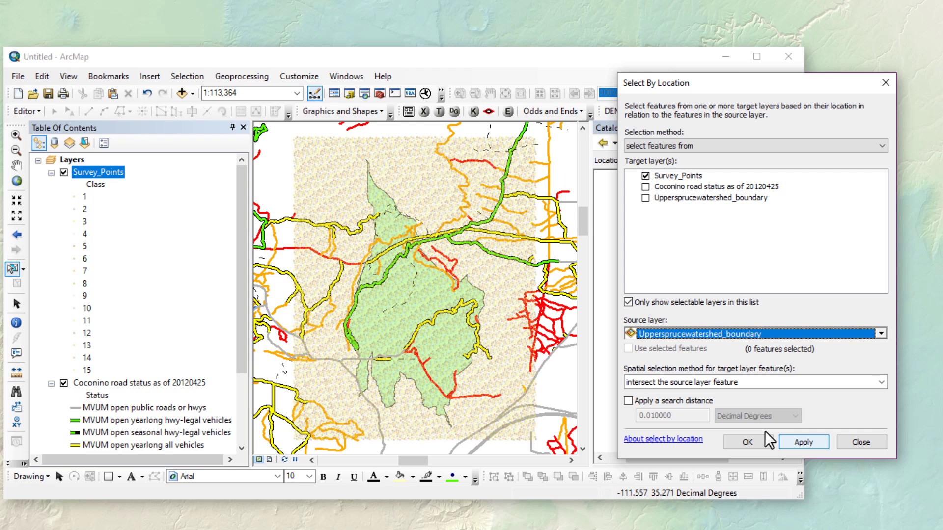
click(801, 442)
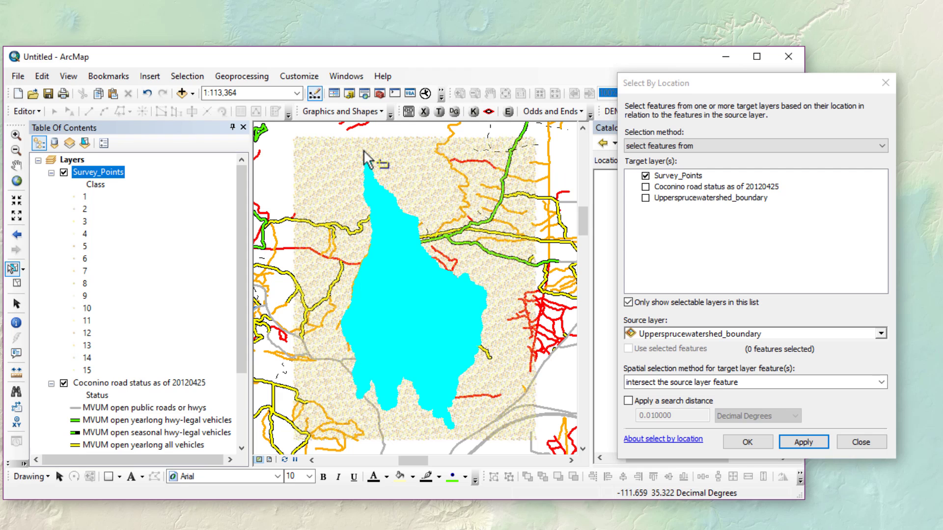
right_click(87, 171)
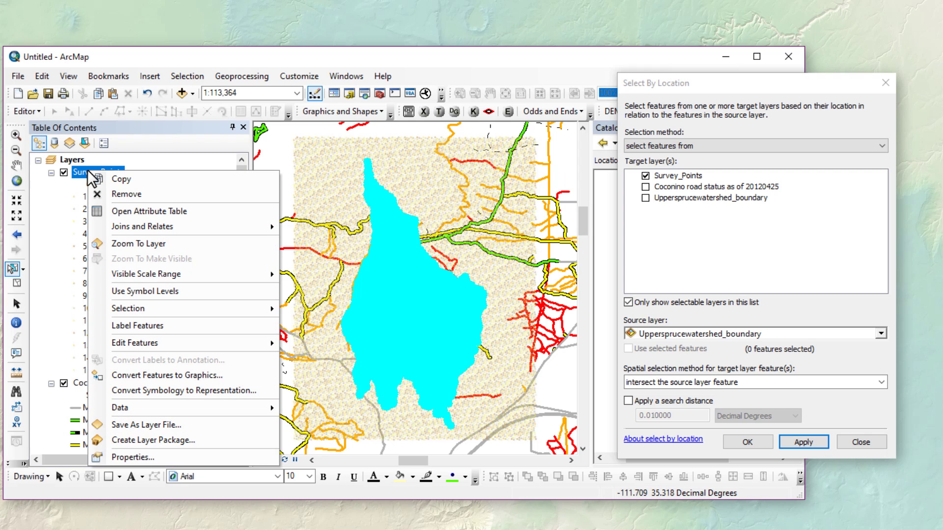
click(153, 211)
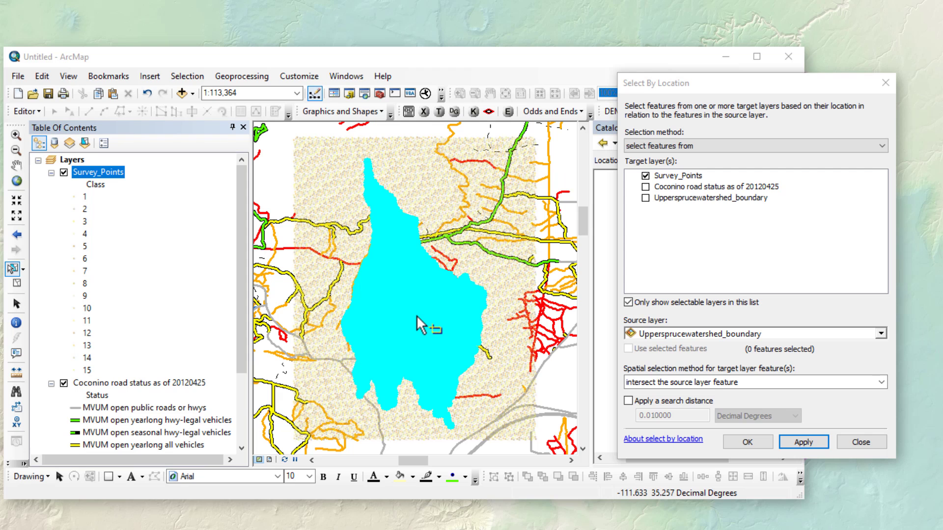
click(133, 383)
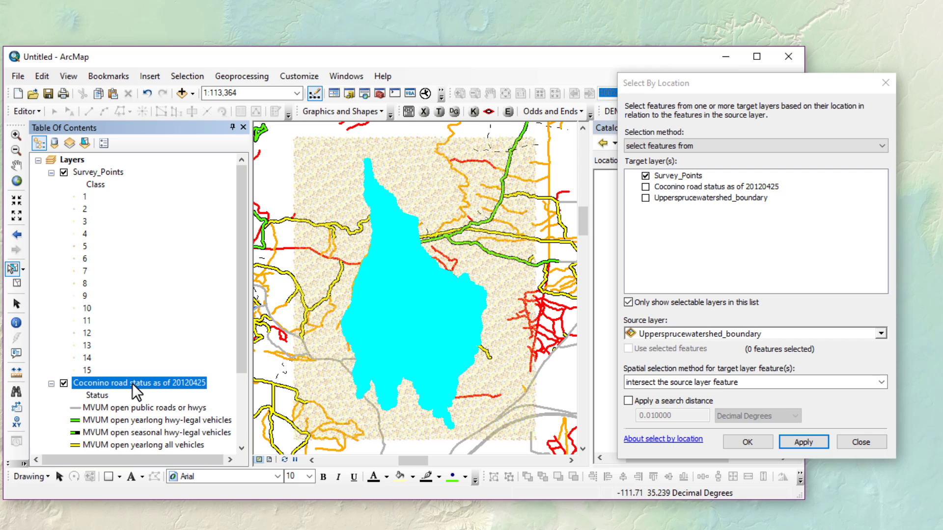
- Open the Coconino road status attribute table and launch Select By Attributes from it
right_click(132, 385)
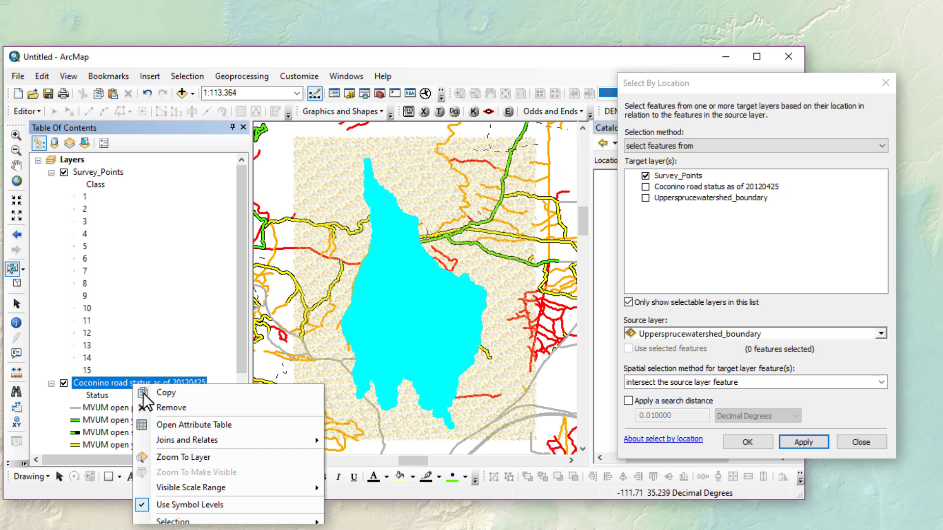
click(183, 426)
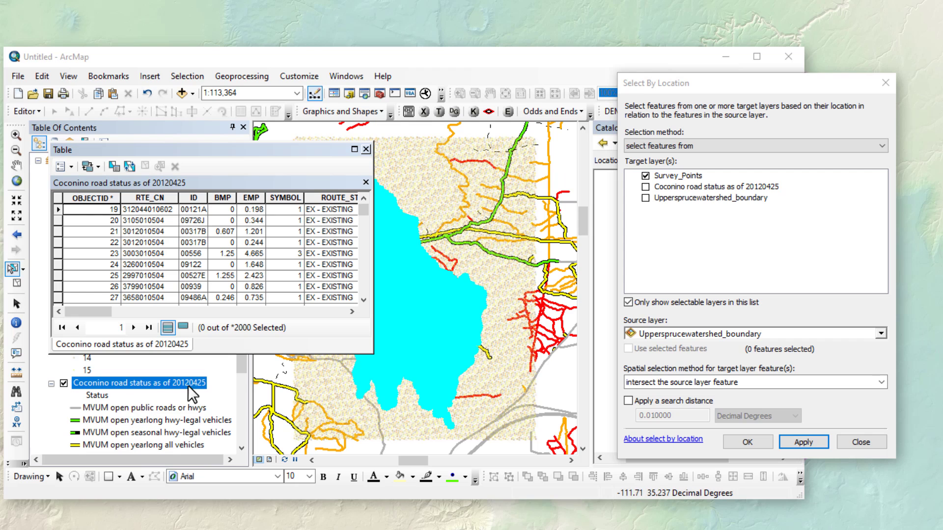
drag(241, 368, 241, 395)
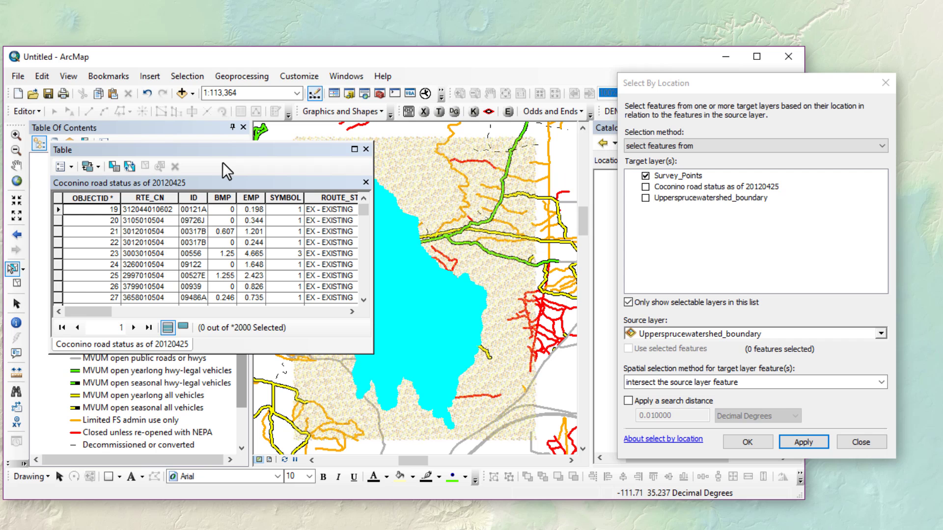
click(114, 170)
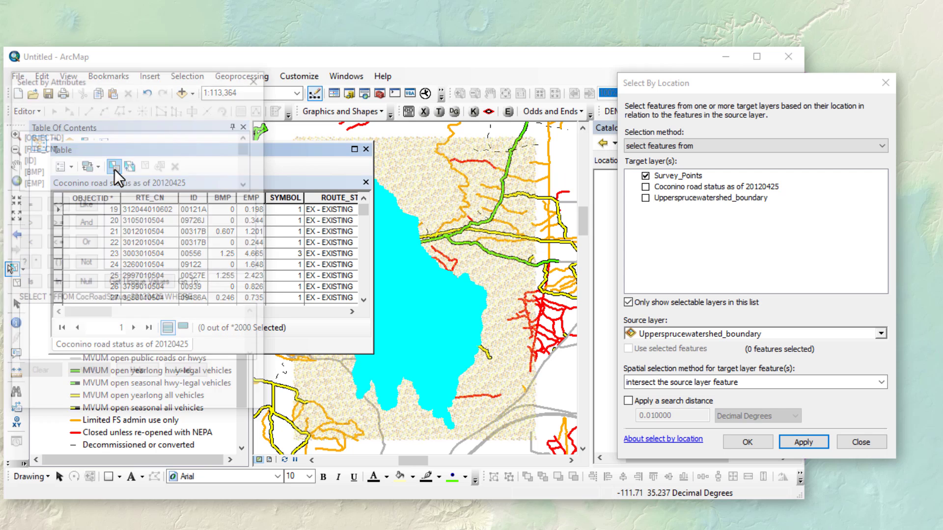
- Arrange the query dialog and road table, showing the Status column beside the query
drag(169, 81, 488, 94)
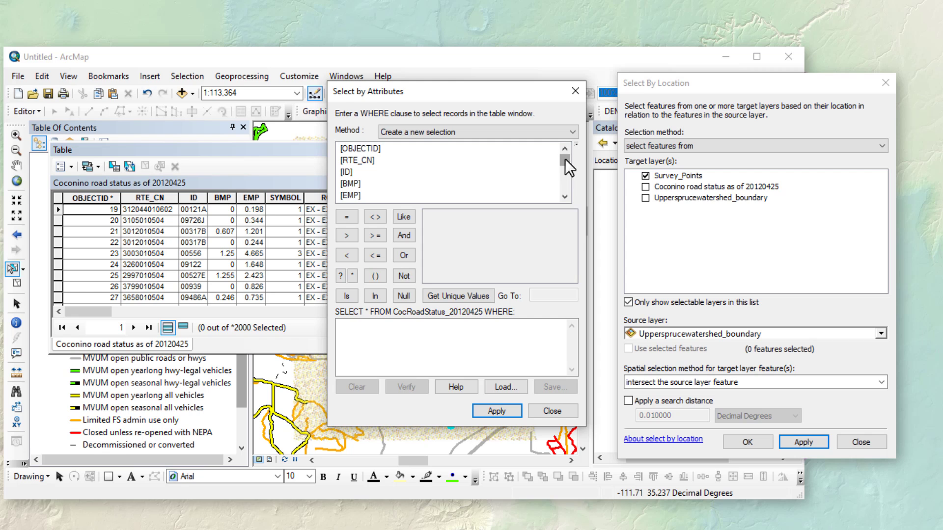
drag(564, 159, 567, 189)
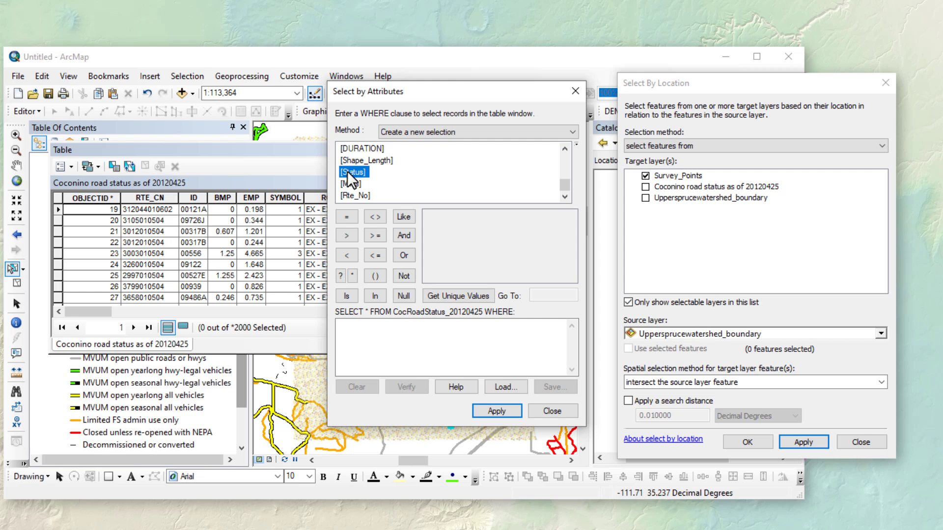
drag(234, 153, 204, 89)
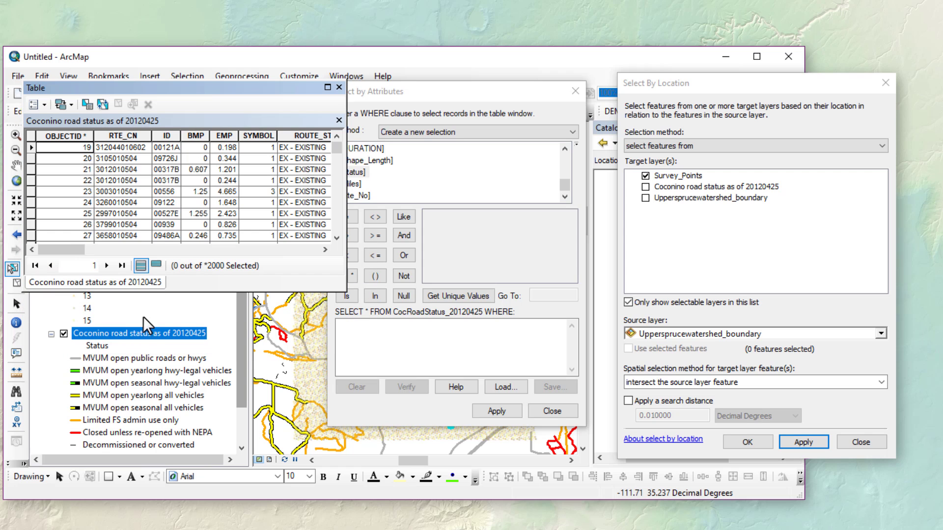
click(140, 333)
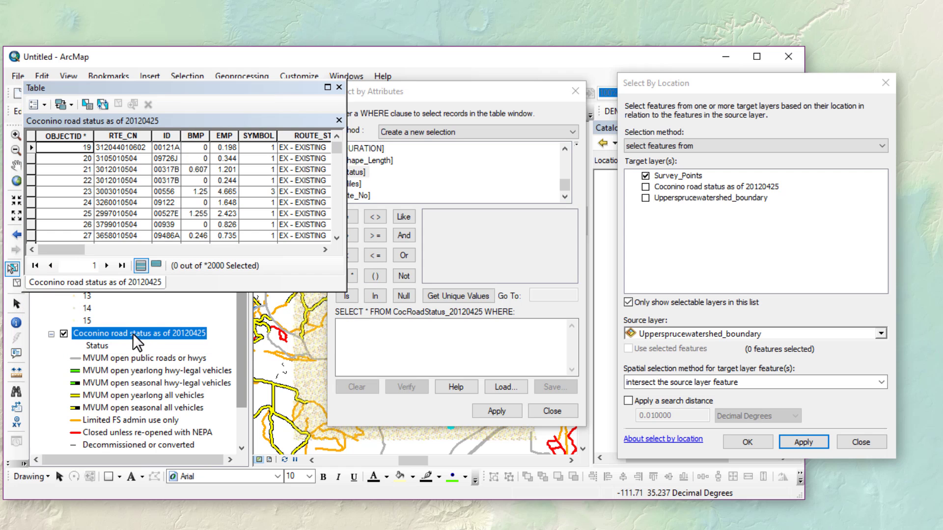
click(97, 346)
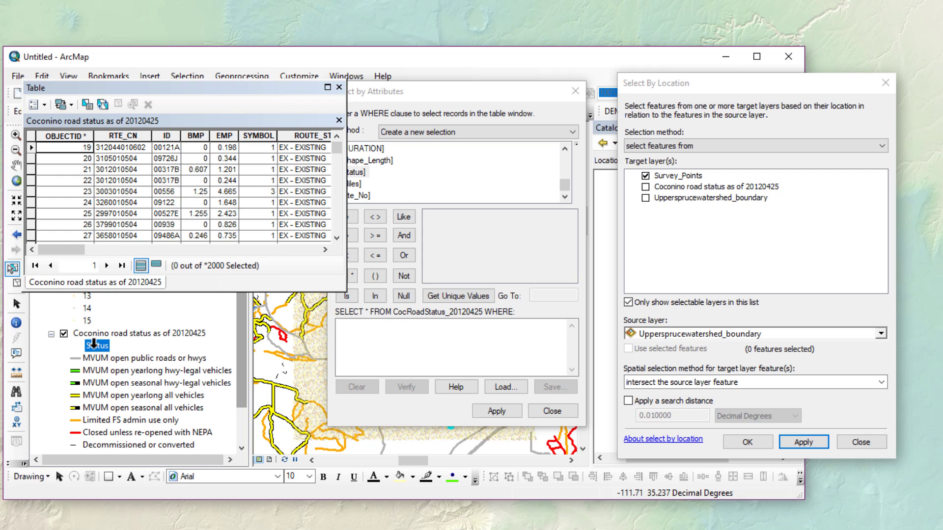
drag(67, 249, 264, 241)
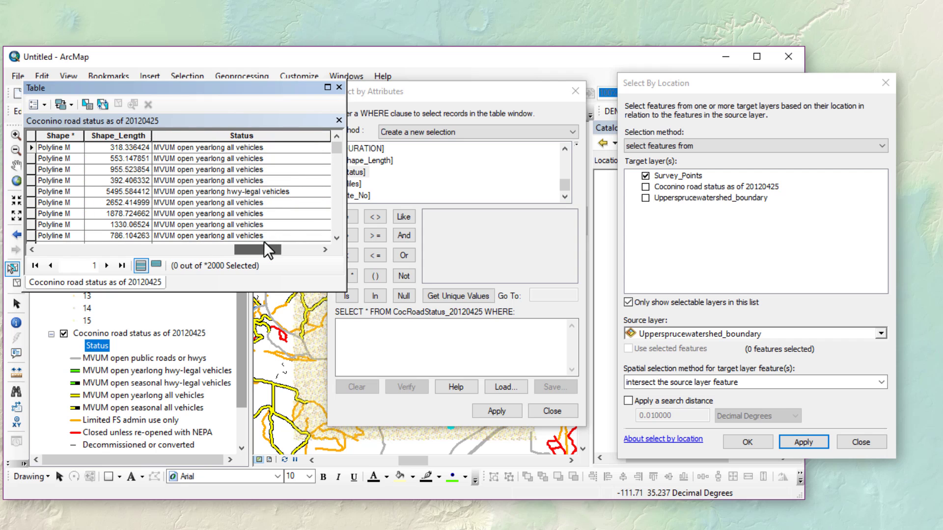
click(225, 136)
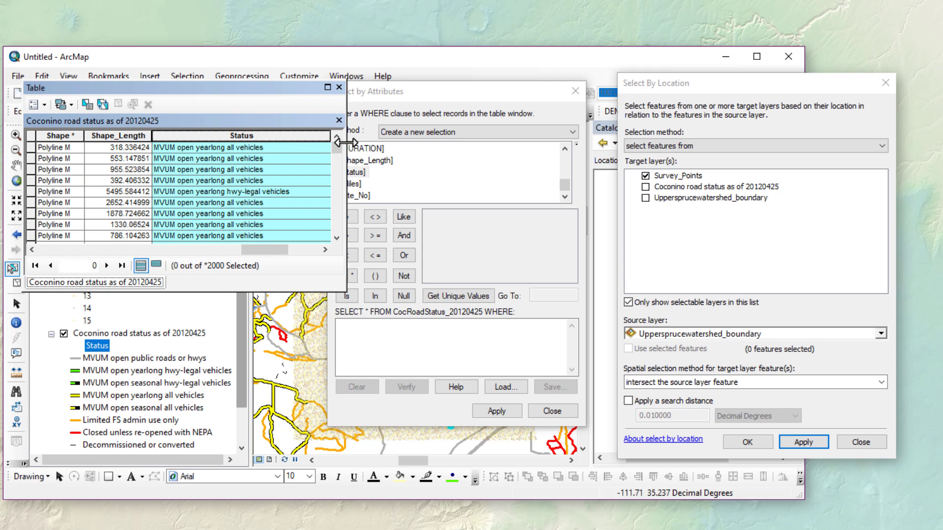
drag(346, 143, 309, 151)
- Build, verify and apply [Status] LIKE 'MVUM*' on the road records
double_click(354, 172)
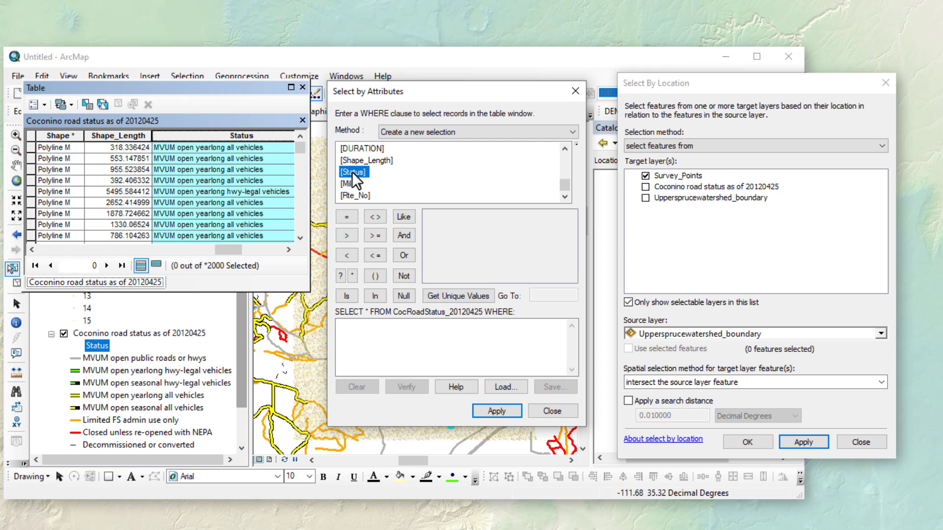
click(404, 216)
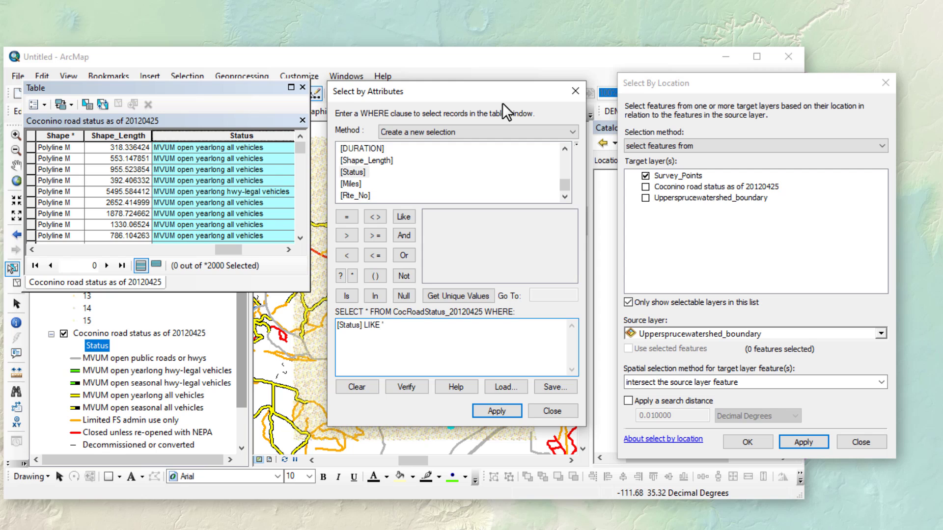
text('MVUM)
click(353, 276)
text(')
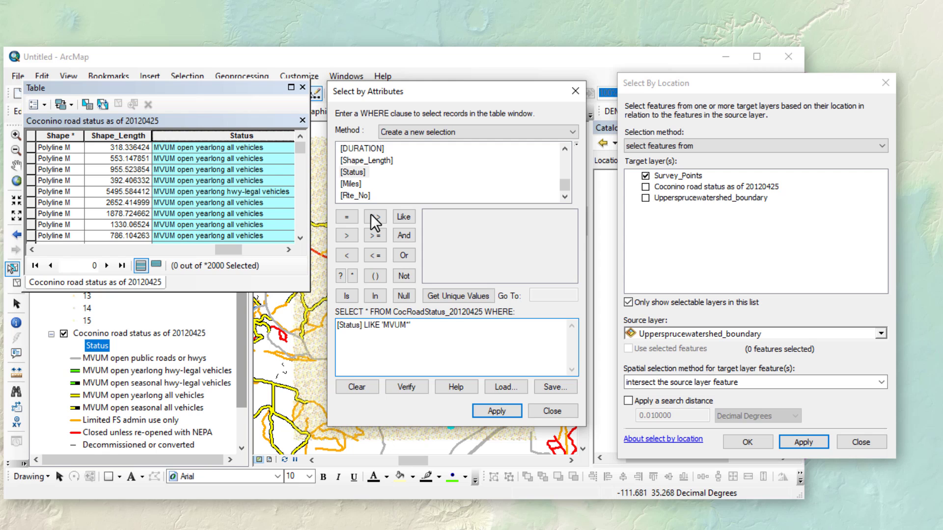
click(402, 388)
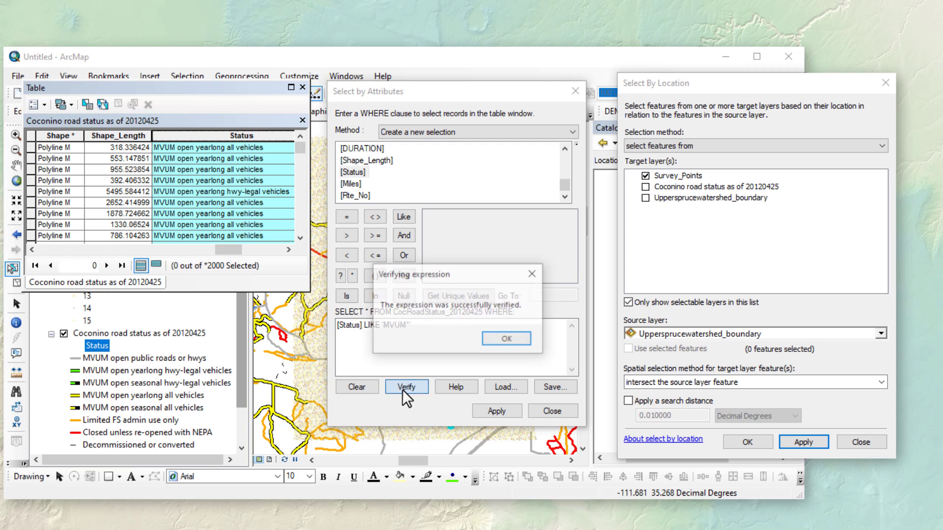
click(507, 341)
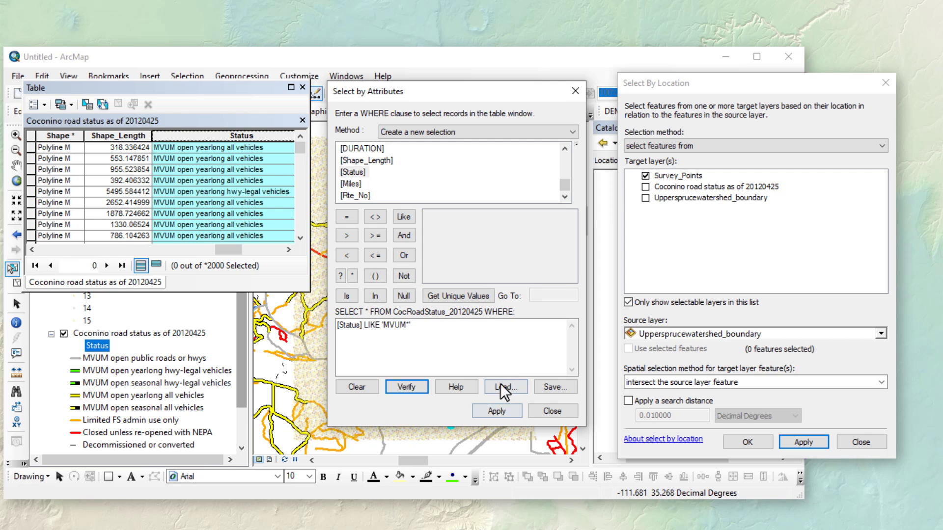
click(498, 412)
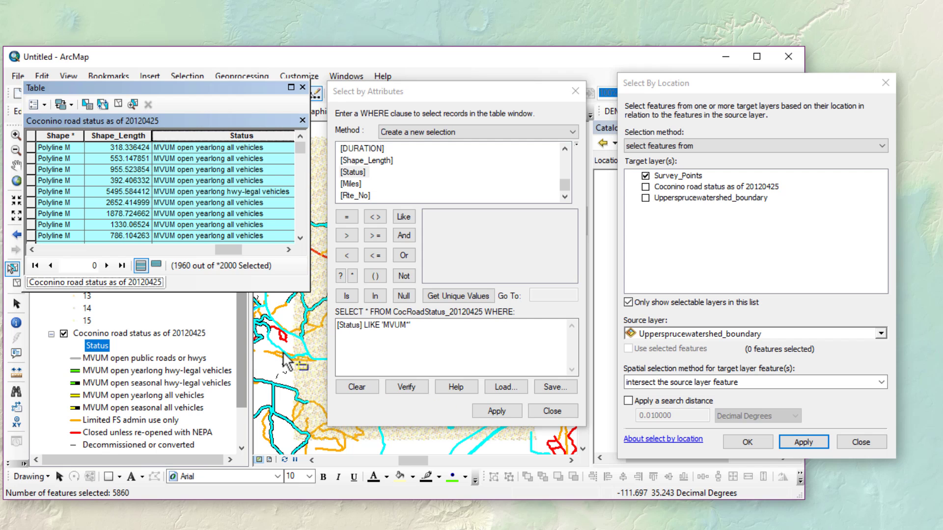
- Set Select By Location to select from the current survey points, using only the selected roads as source
click(550, 409)
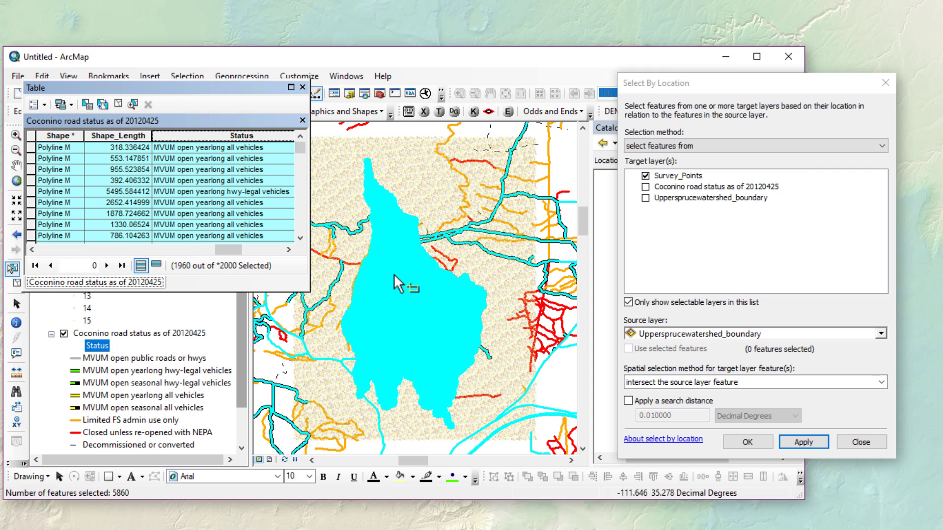
click(936, 225)
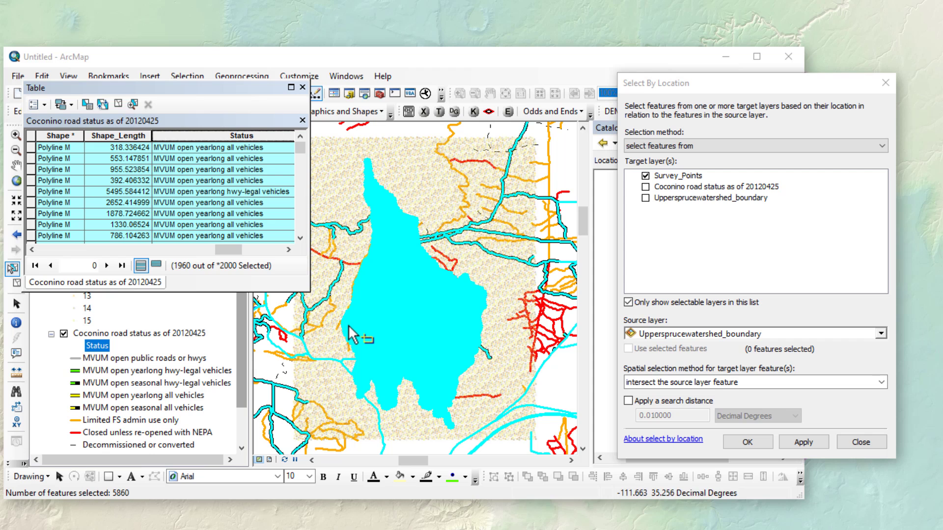
click(759, 145)
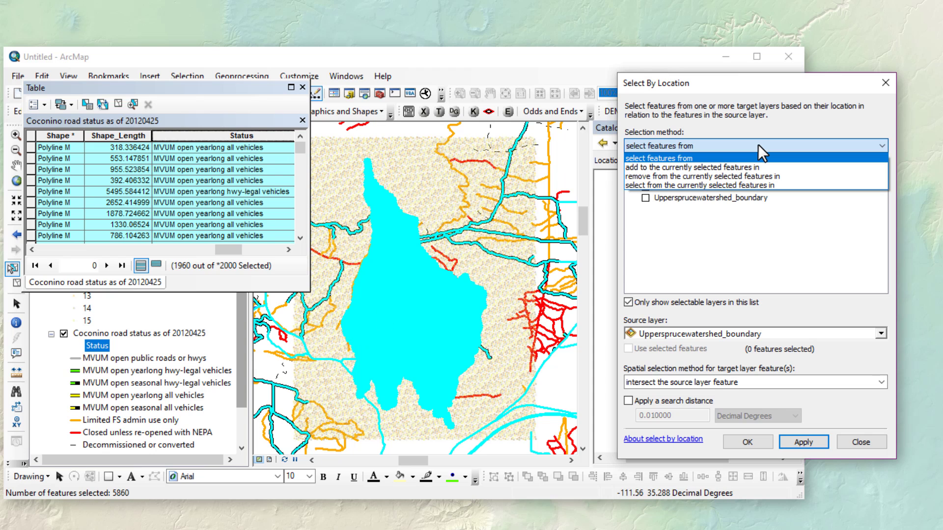
click(709, 184)
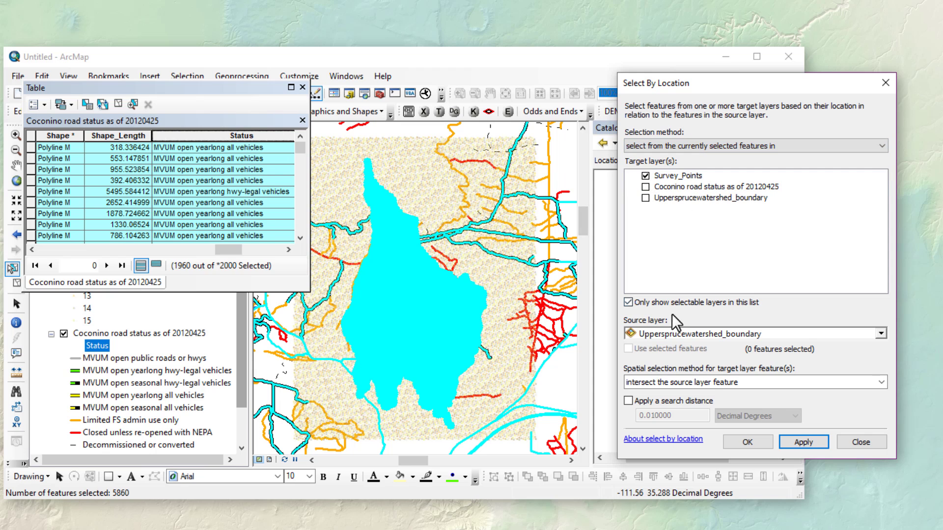
click(671, 328)
click(674, 358)
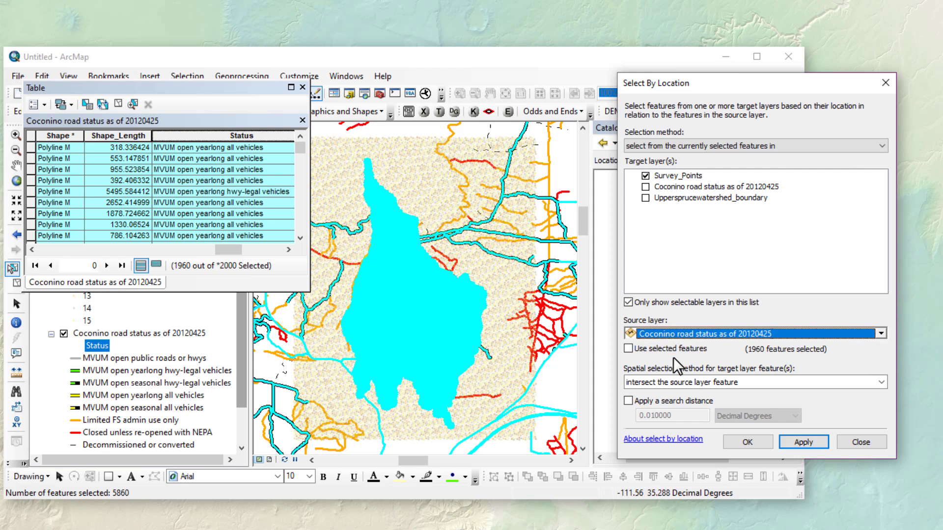
click(628, 348)
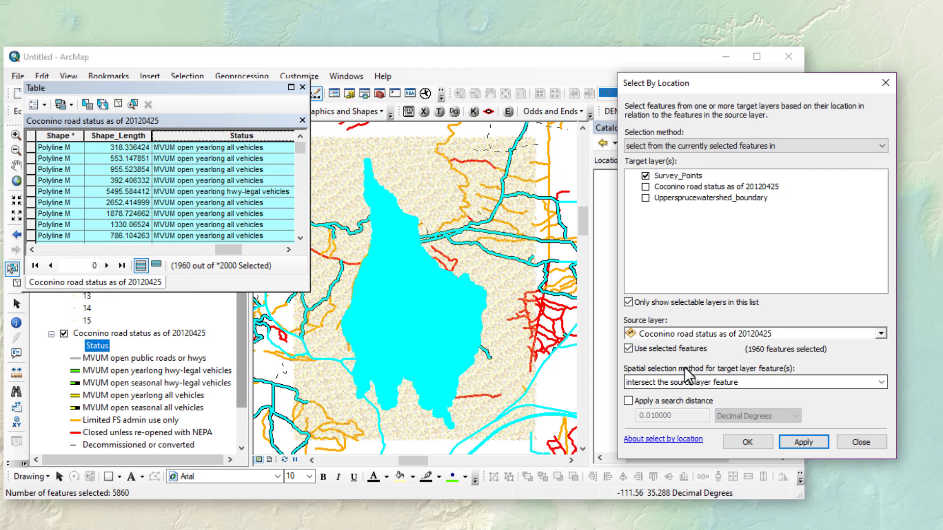
- Apply a 1 Kilometers search distance, leaving 5061 survey points selected
click(629, 400)
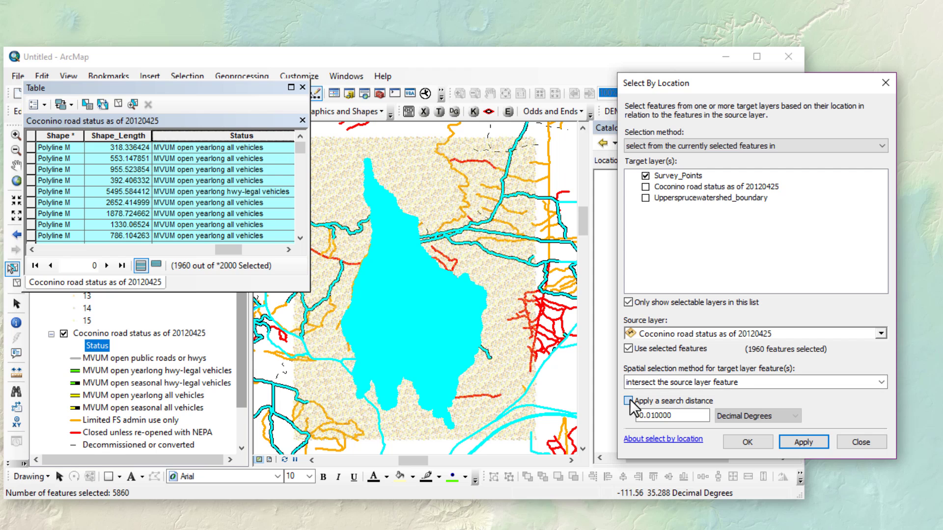
double_click(682, 416)
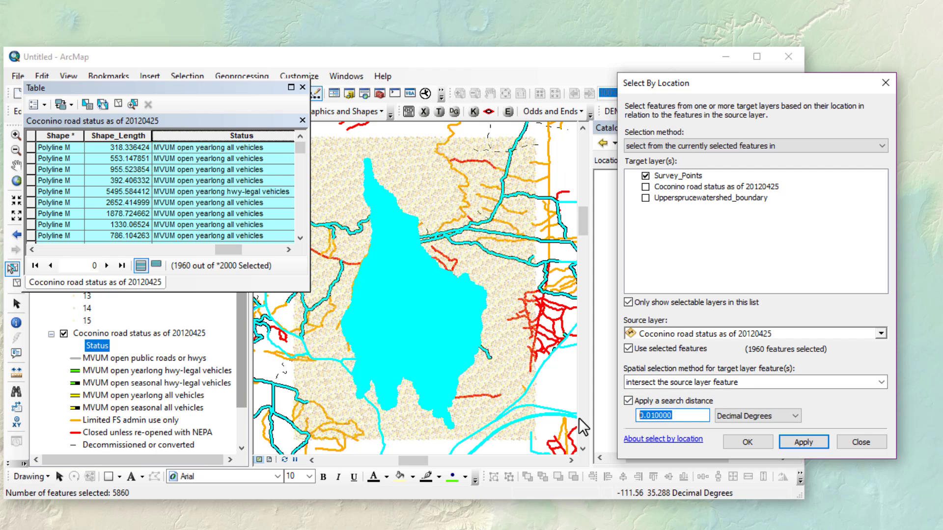
text(1)
click(758, 415)
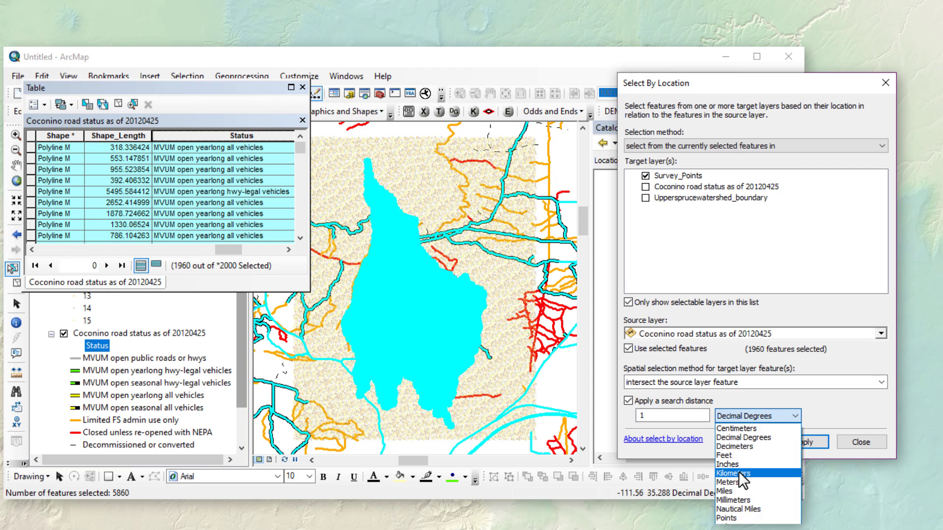
click(738, 472)
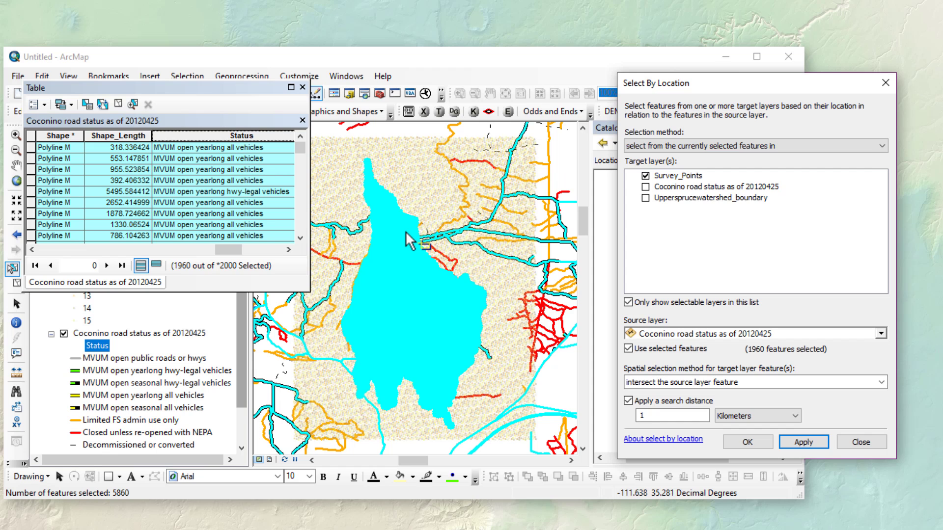
click(803, 443)
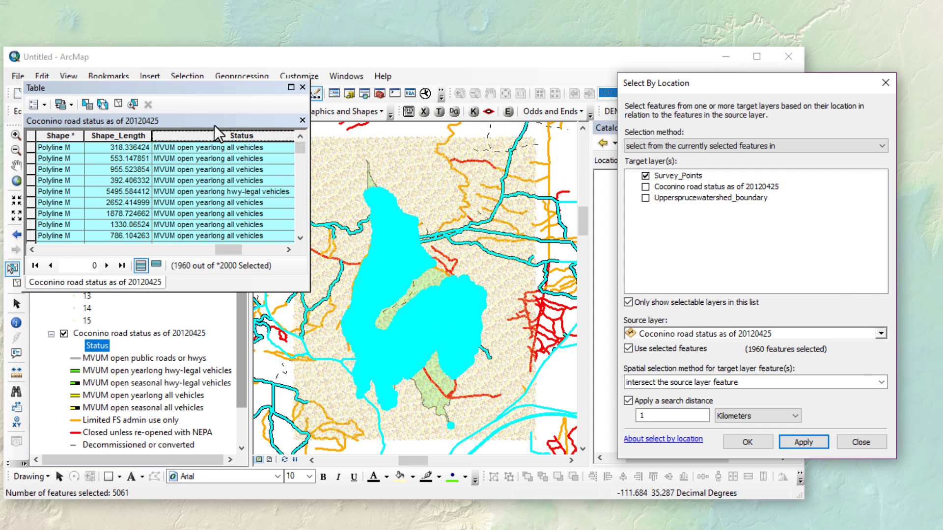
- Close the road attribute table and toggle Survey_Points off and on to compare the selected roads
click(181, 91)
drag(180, 91, 221, 311)
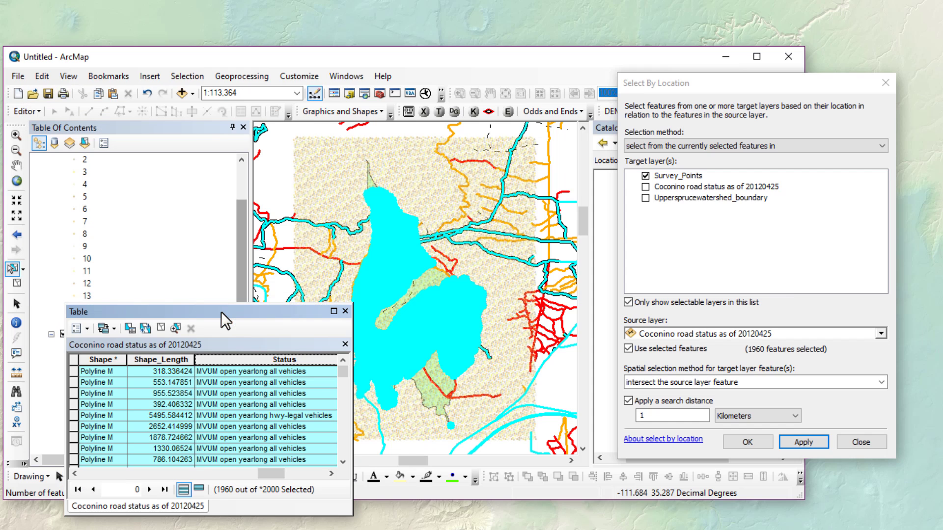
drag(240, 249, 239, 211)
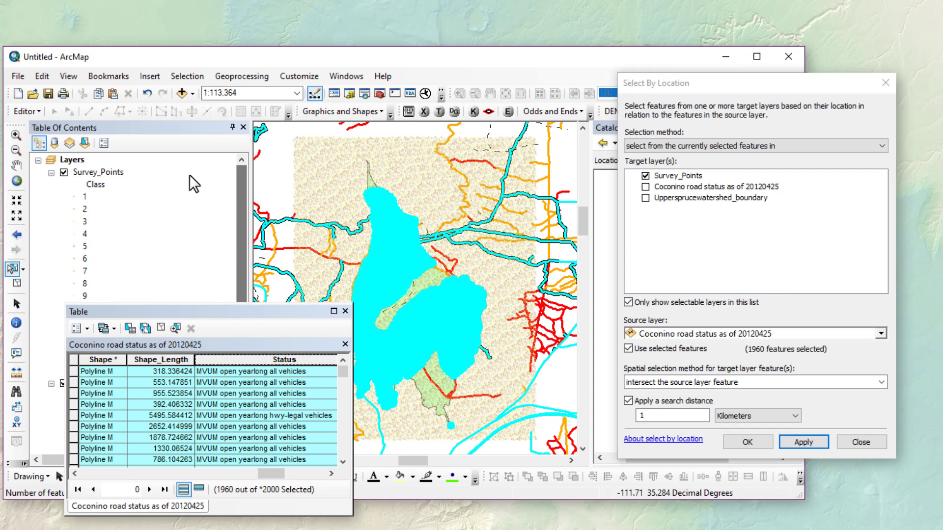
click(64, 172)
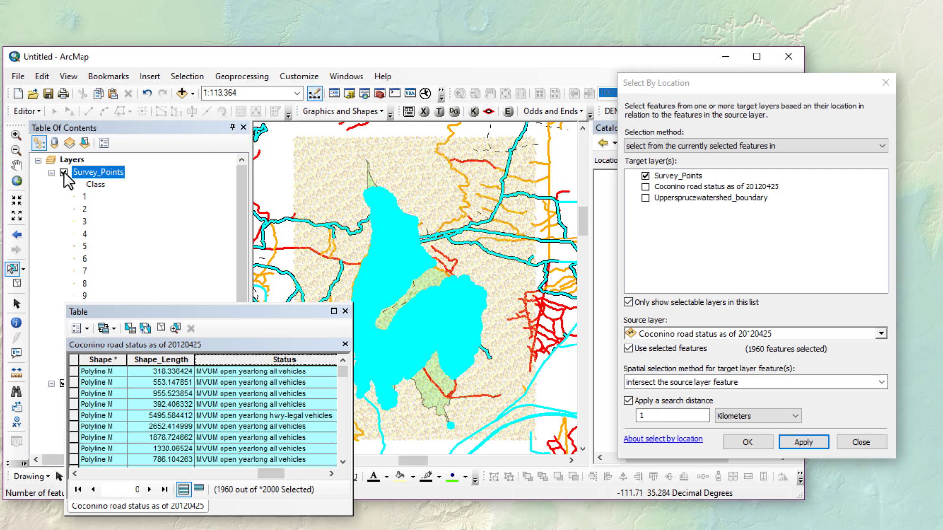
click(64, 172)
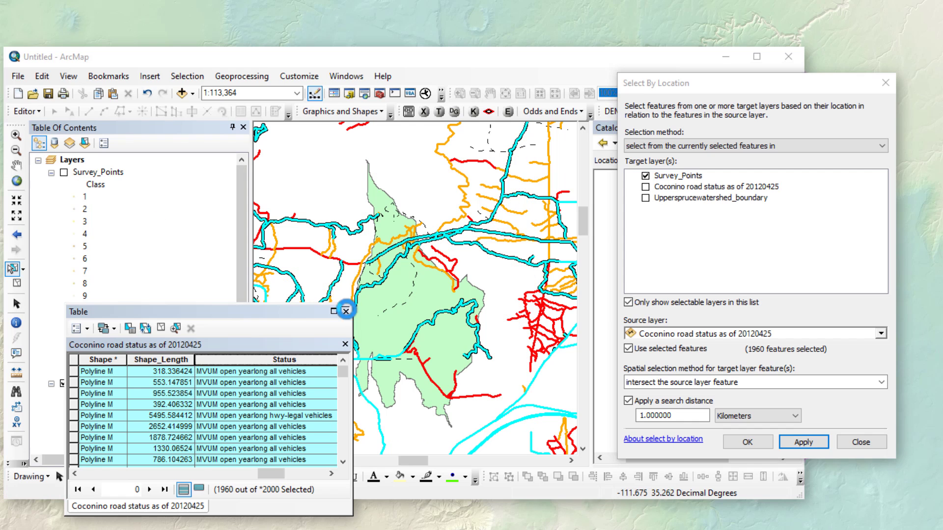
click(346, 310)
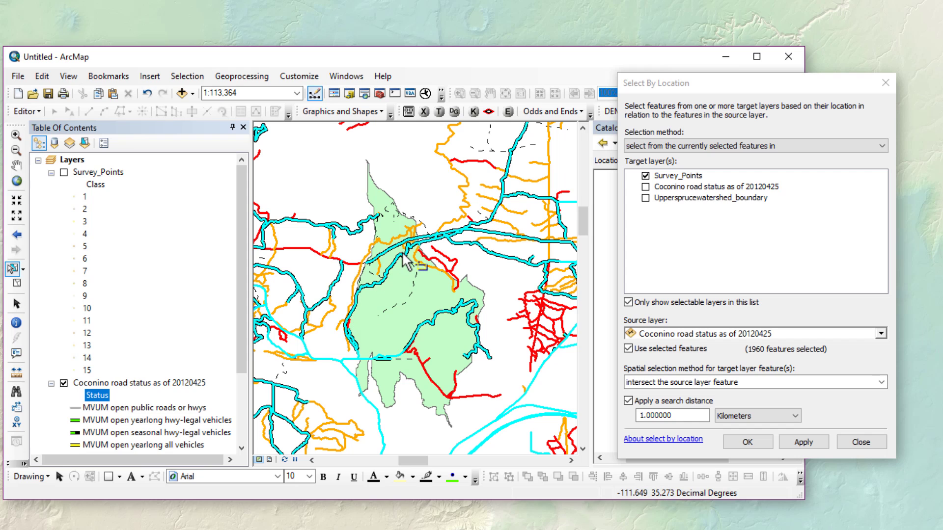
click(64, 172)
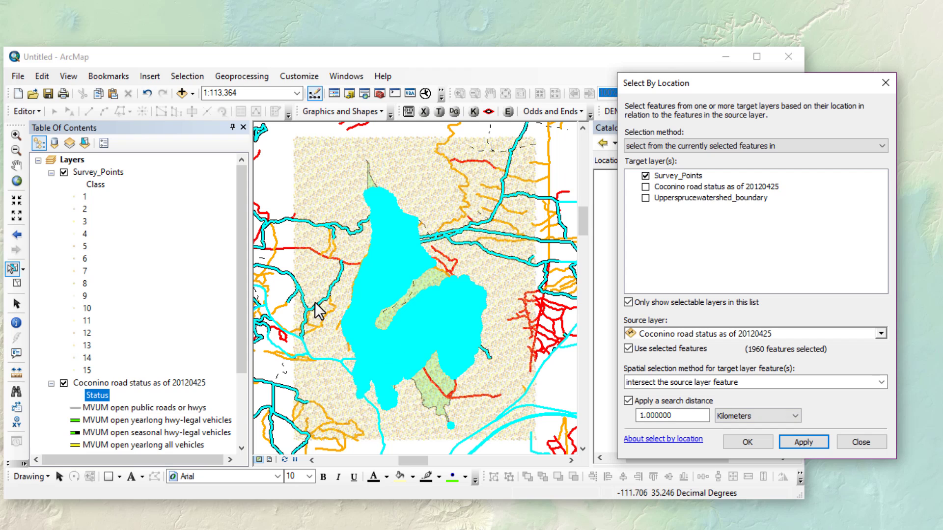
click(98, 172)
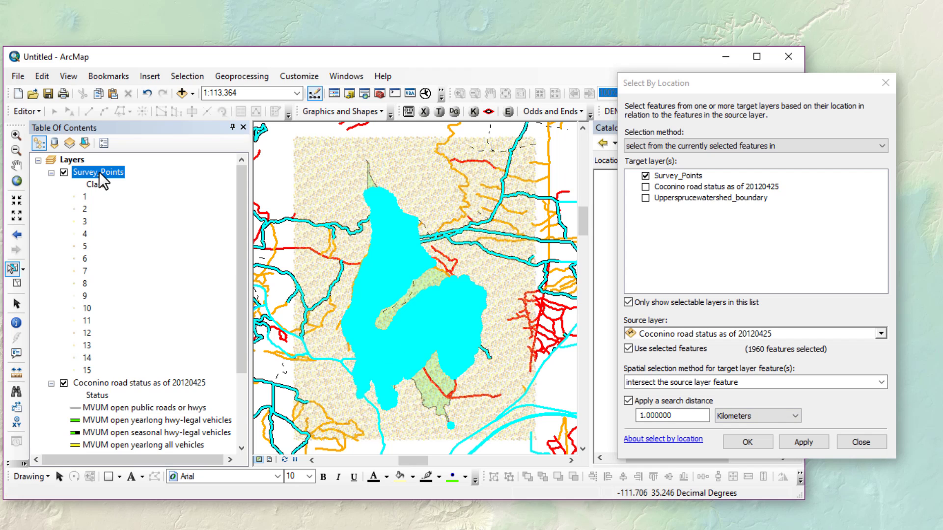
- Open the Survey_Points attribute table (3101 of 16002 selected) and return to Select By Location
key(ctrl+t)
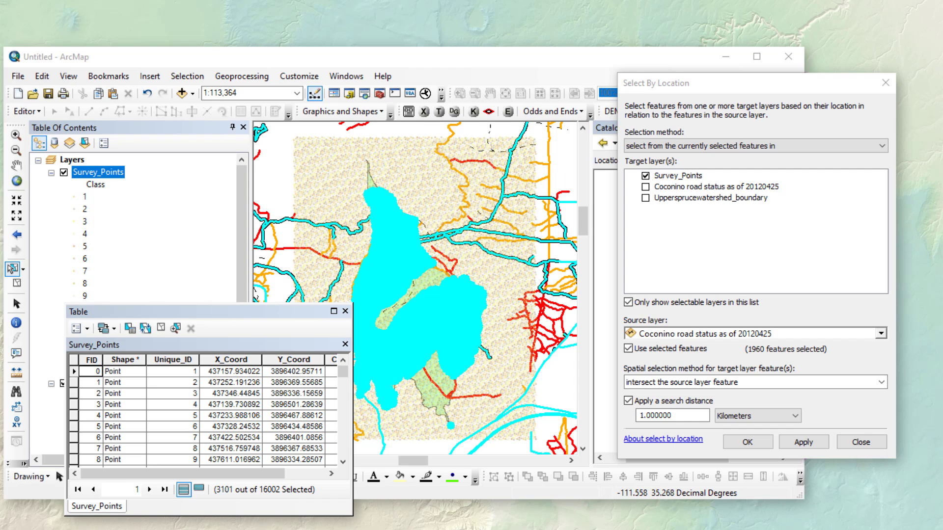
click(742, 90)
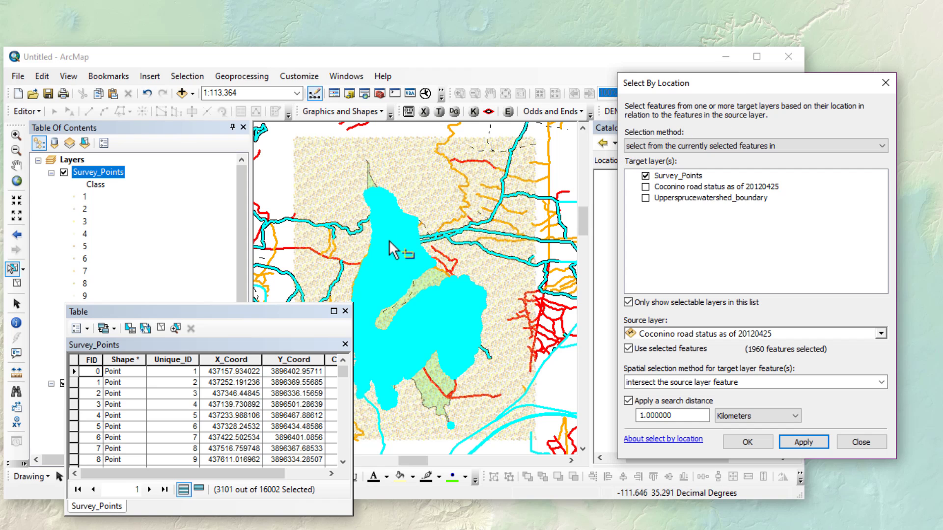
- Remove points within 250 Meters of the selected roads from the current selection, leaving 2043 selected
click(792, 146)
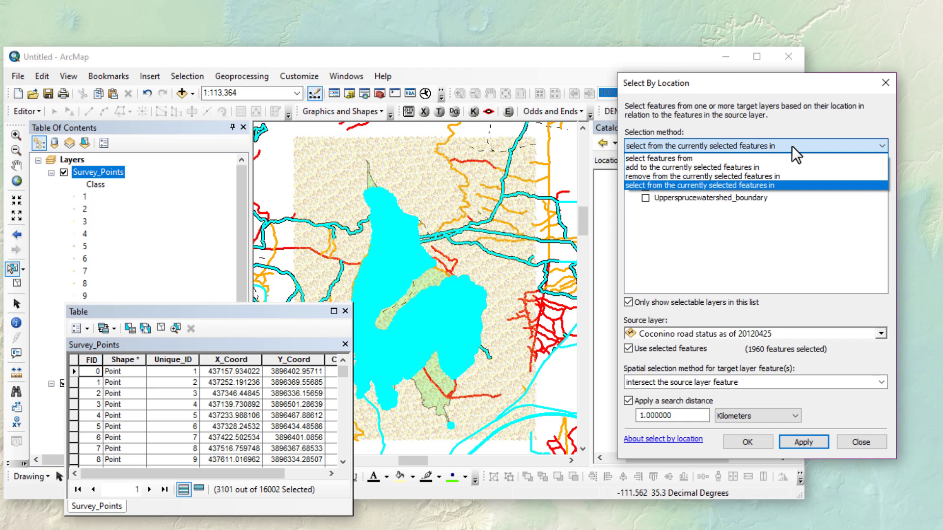
click(692, 176)
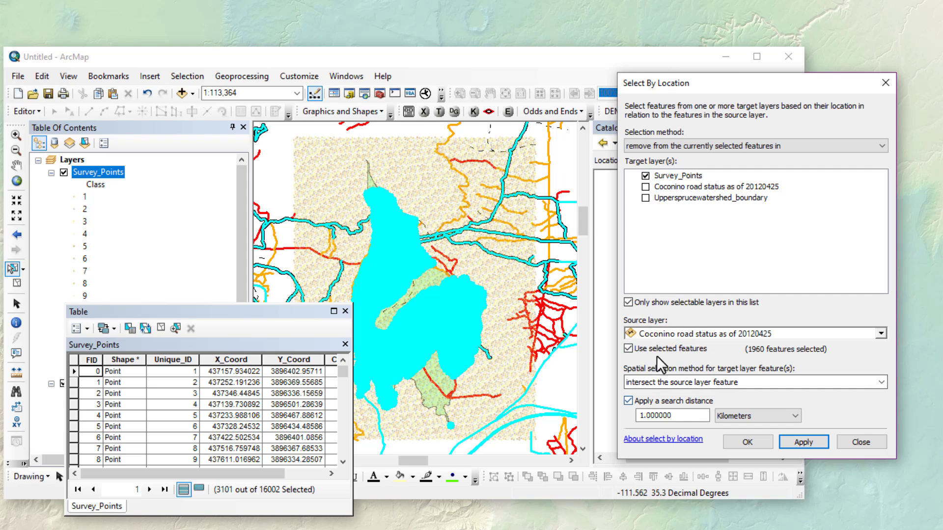
click(629, 401)
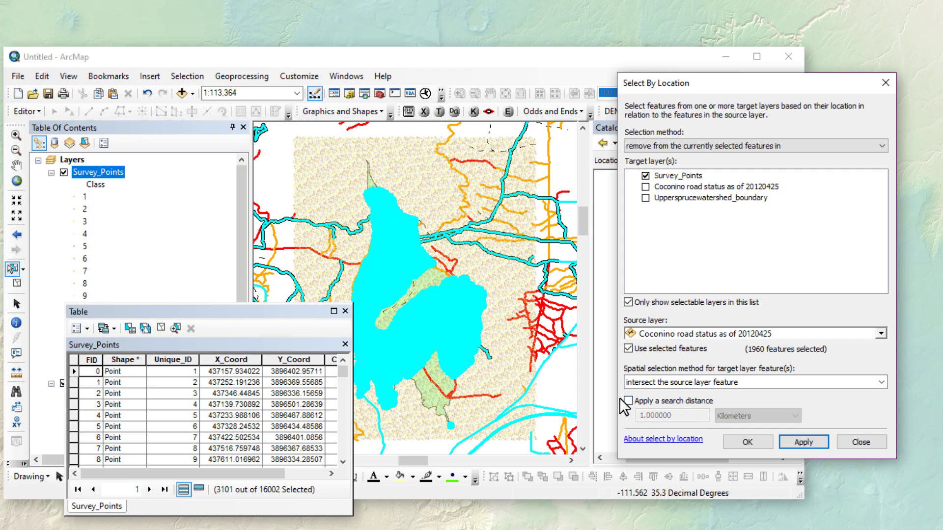
click(629, 401)
double_click(656, 416)
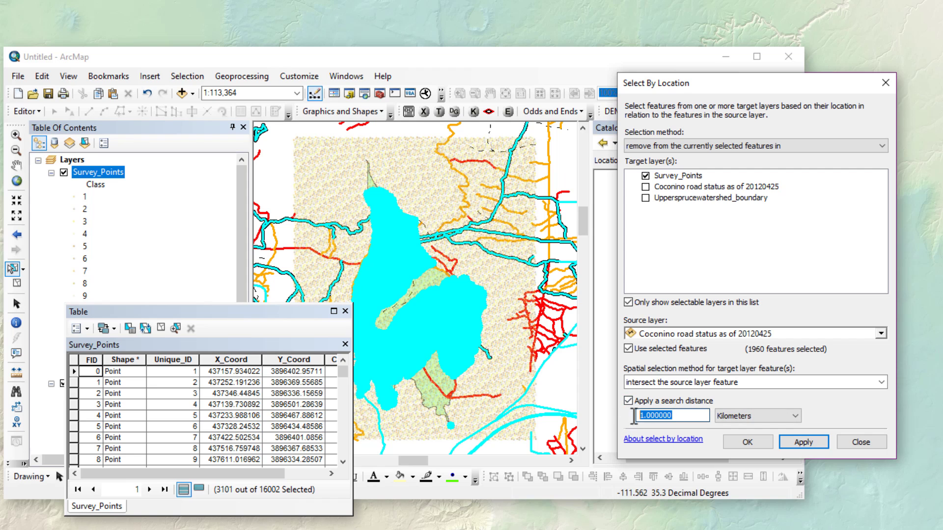
text(250)
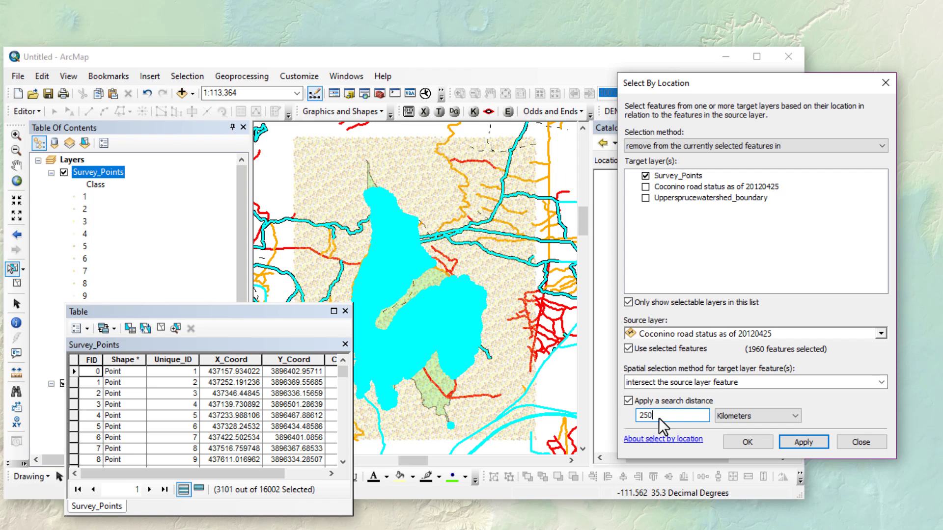
click(751, 416)
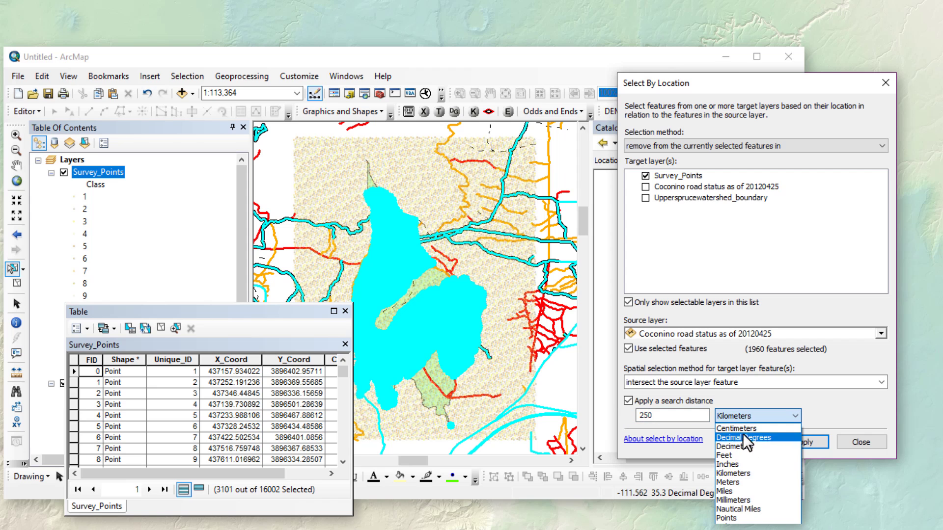
click(730, 482)
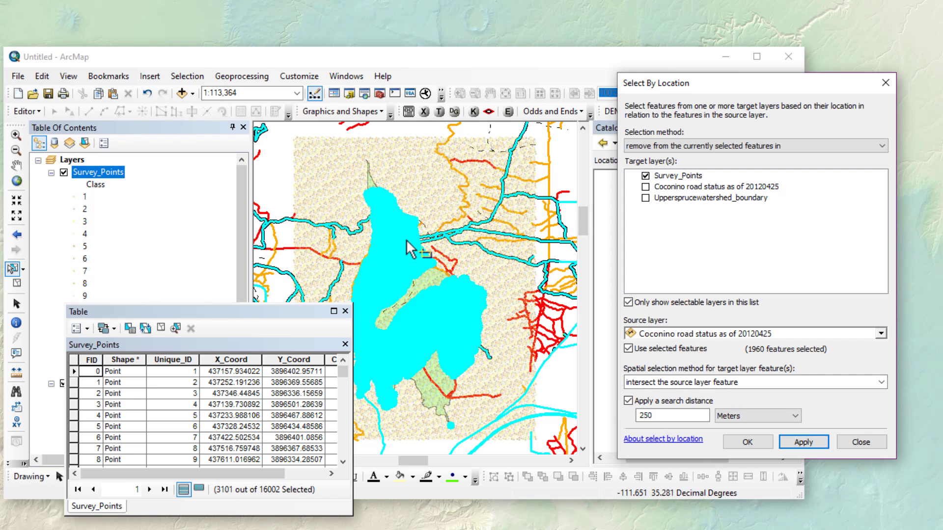
click(808, 444)
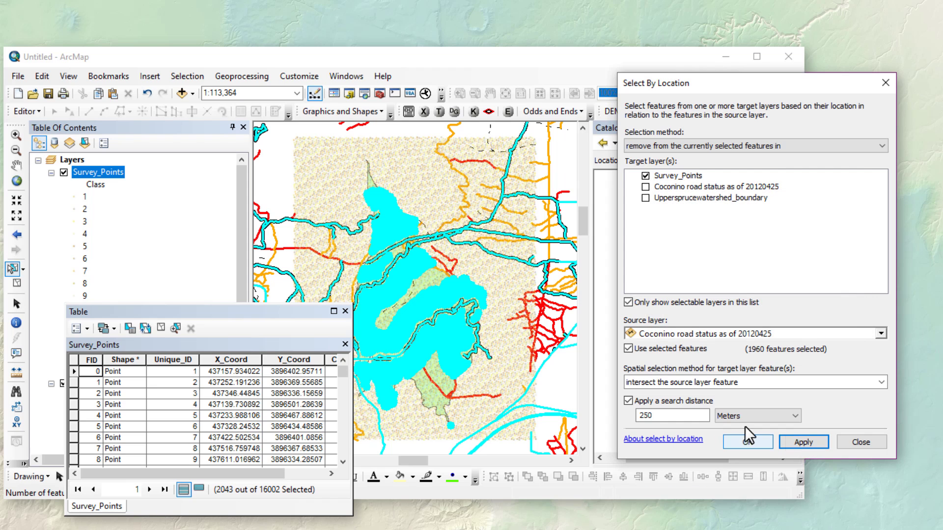
drag(248, 312, 199, 302)
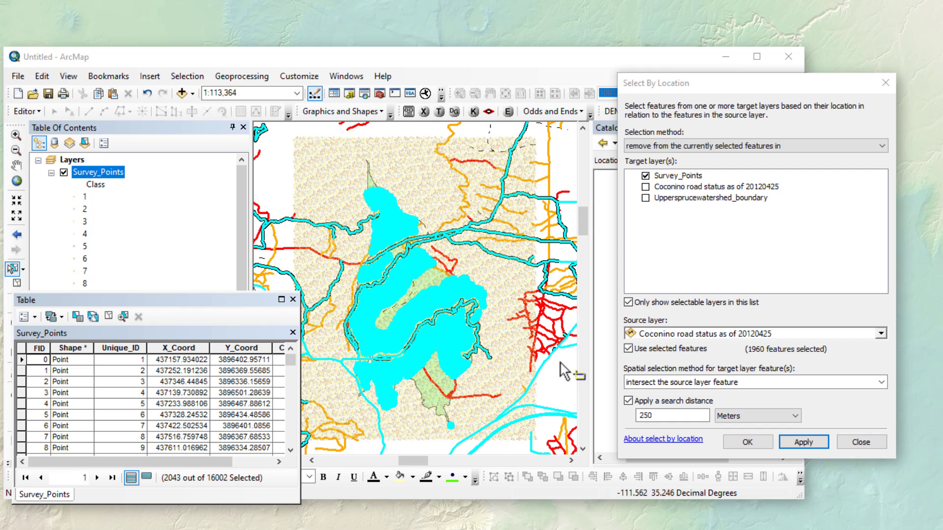
- Close Select By Location and scroll the Survey_Points table to review the Class column
click(861, 442)
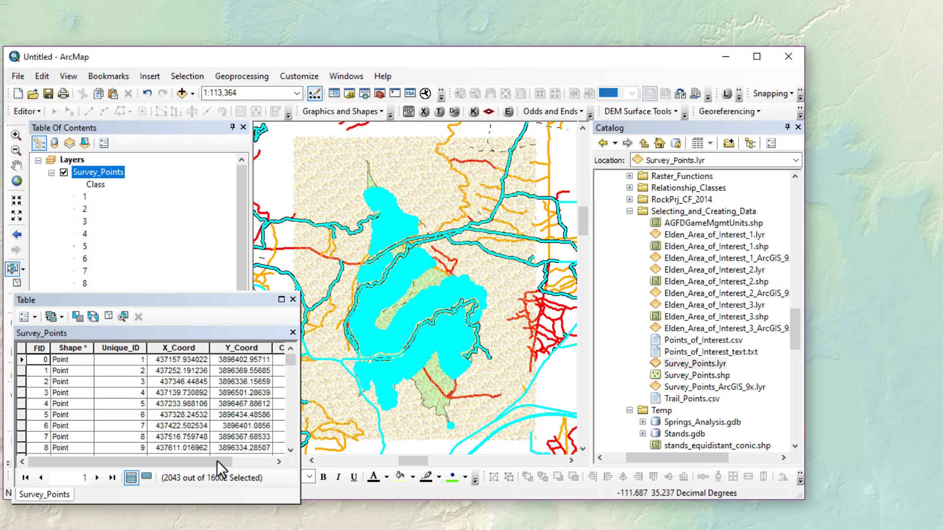
drag(217, 461, 287, 458)
click(266, 348)
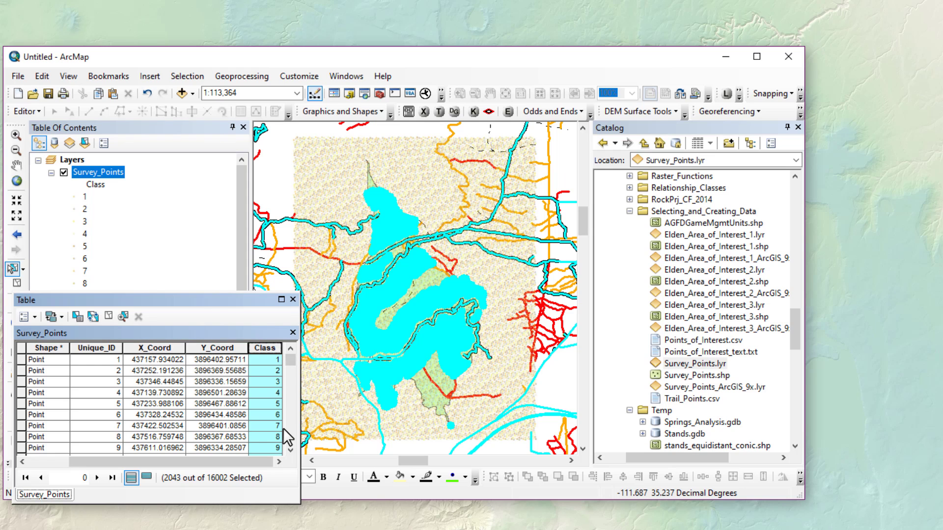
click(290, 449)
click(290, 449)
click(290, 449)
click(290, 449)
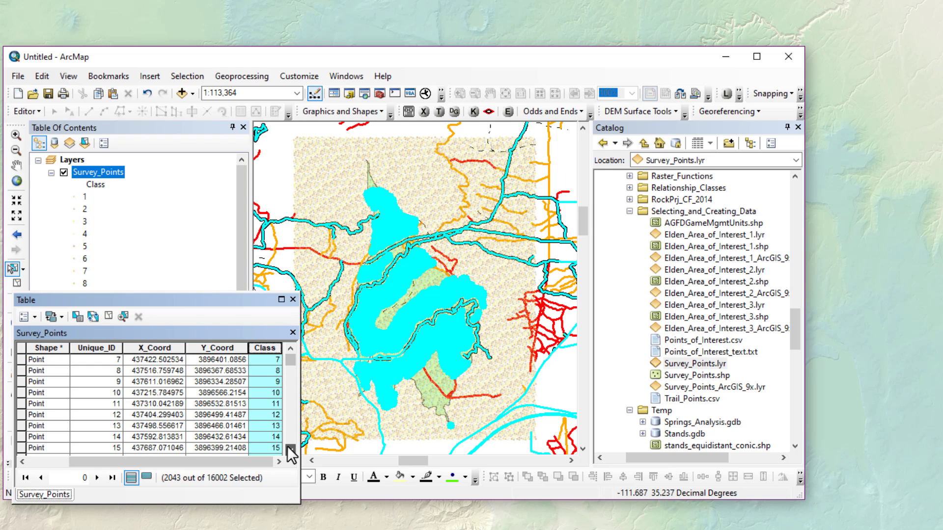
click(290, 449)
click(290, 449)
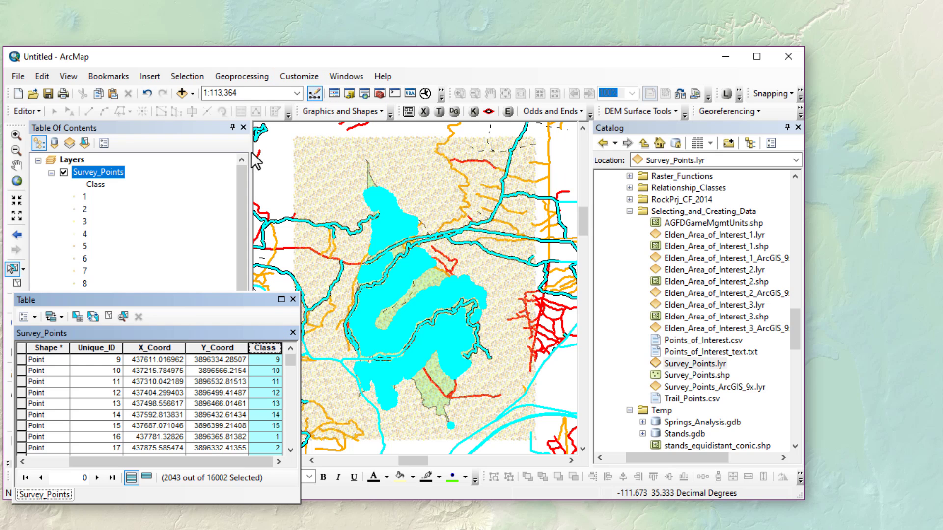
- Apply "Class" >= 8 as a select-from-current-selection query, leaving 1076 of 16002 points
click(75, 318)
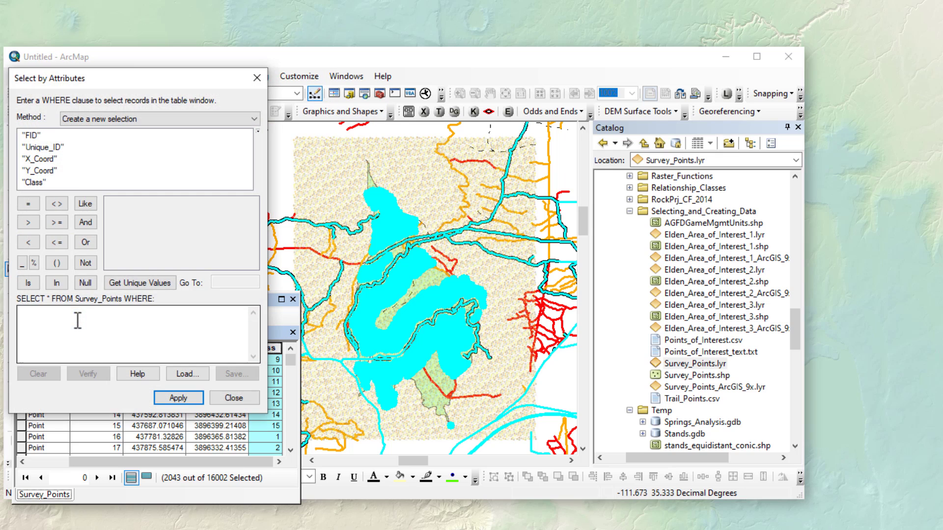
double_click(37, 182)
click(52, 220)
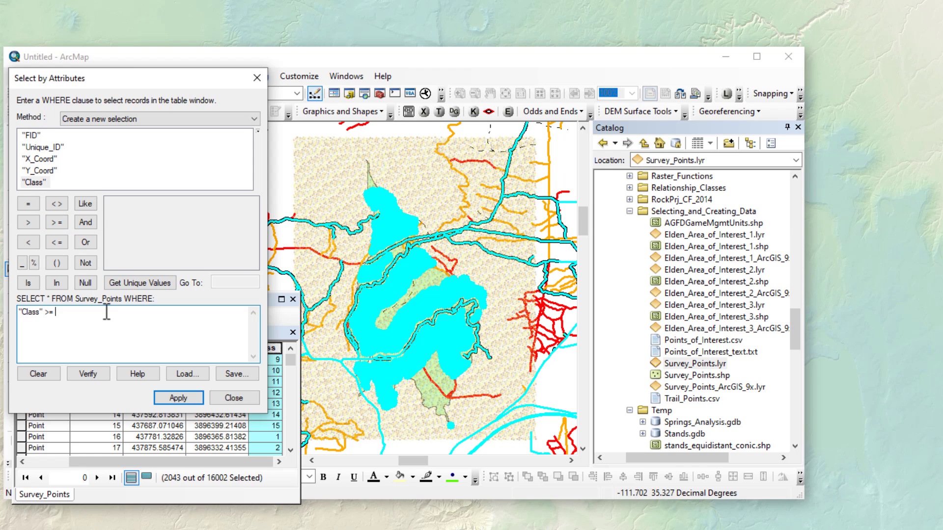
text(8)
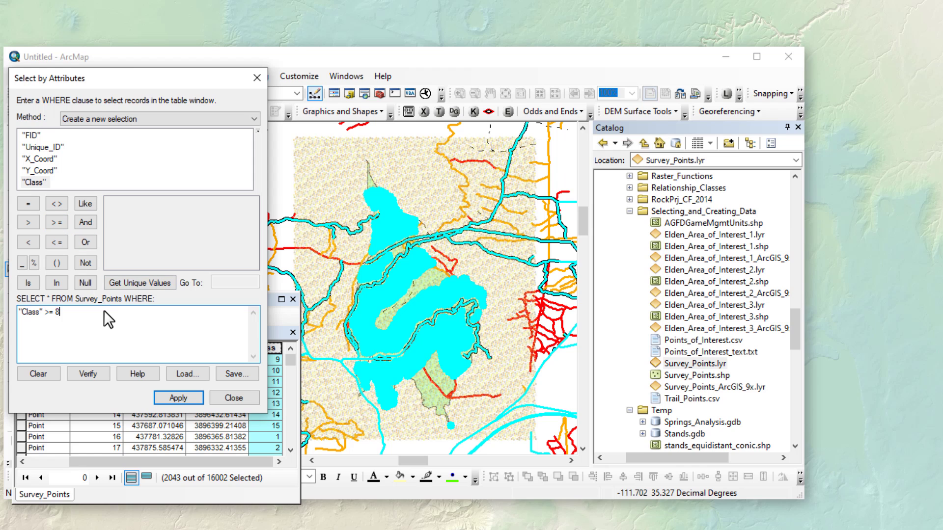
click(128, 279)
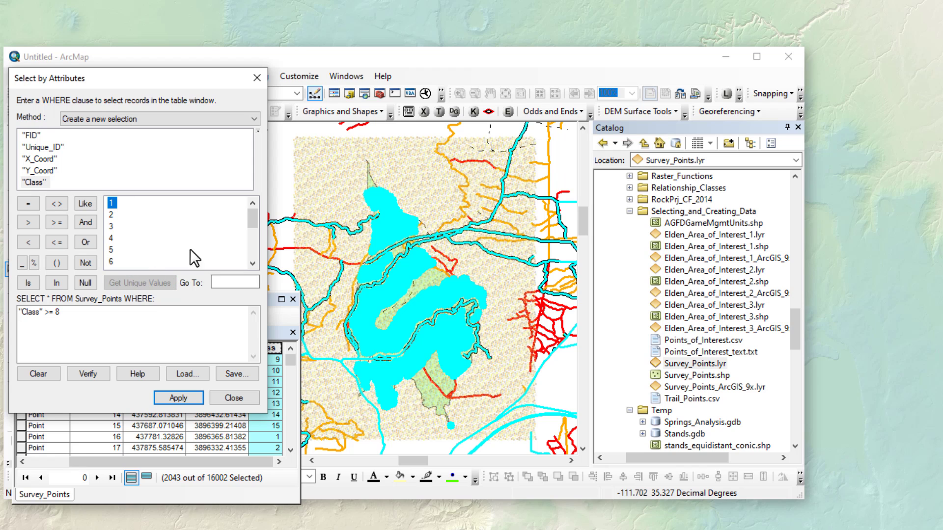
drag(253, 222, 254, 242)
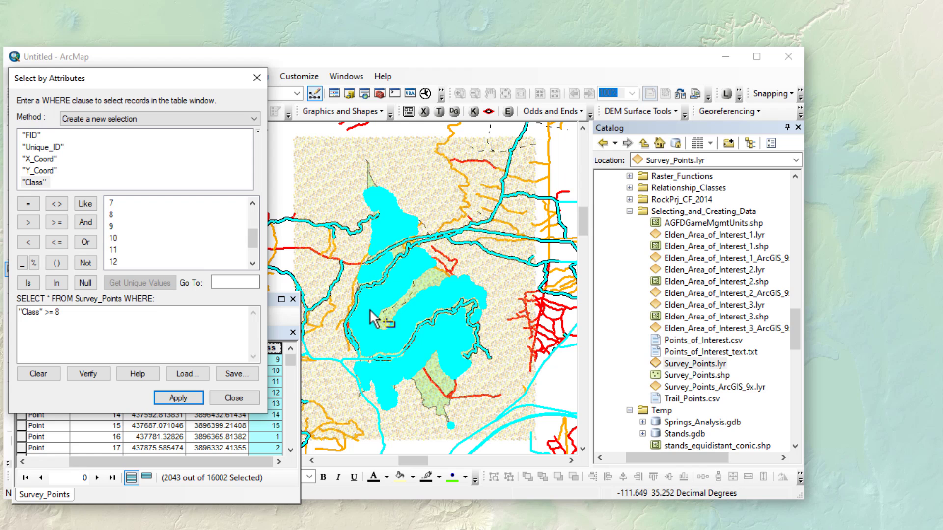
click(208, 119)
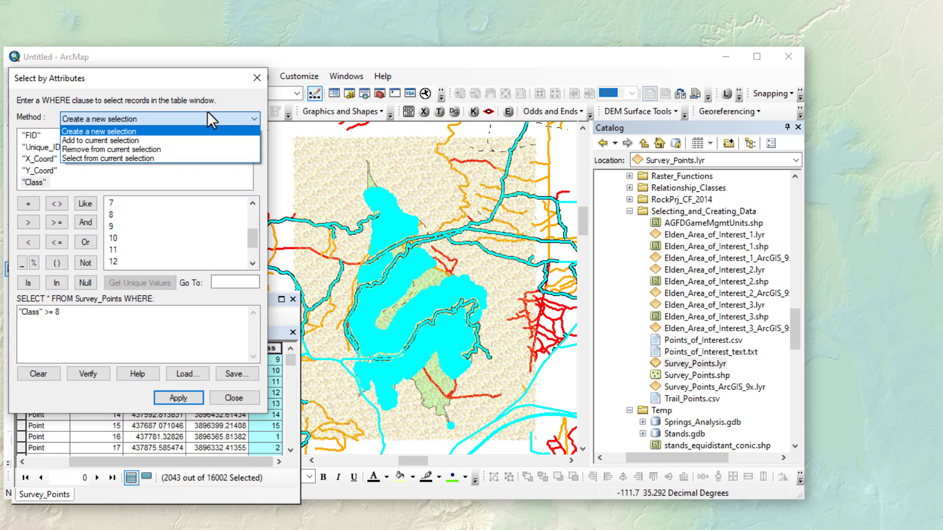
click(102, 156)
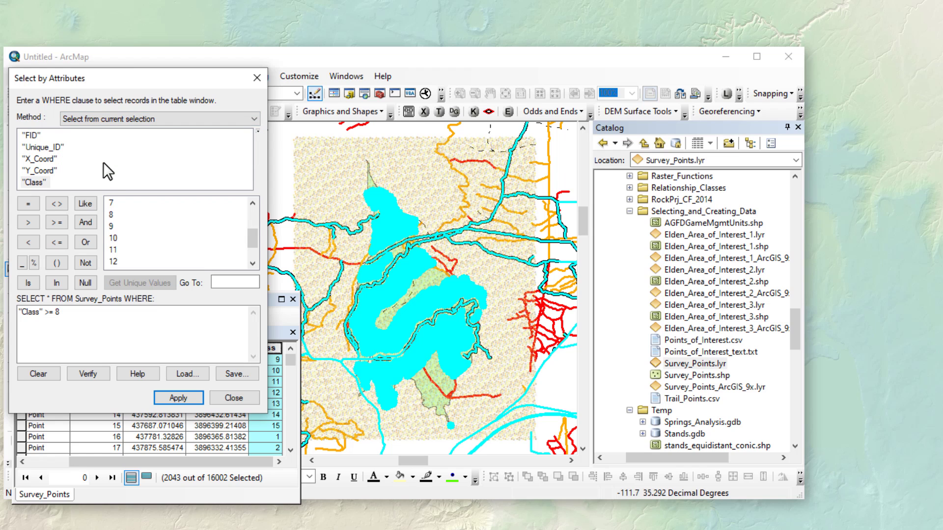
click(180, 397)
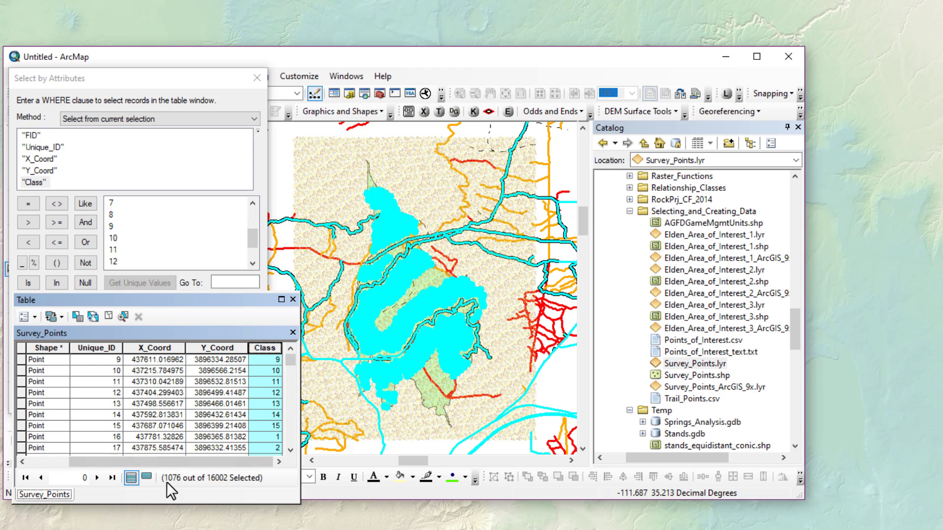